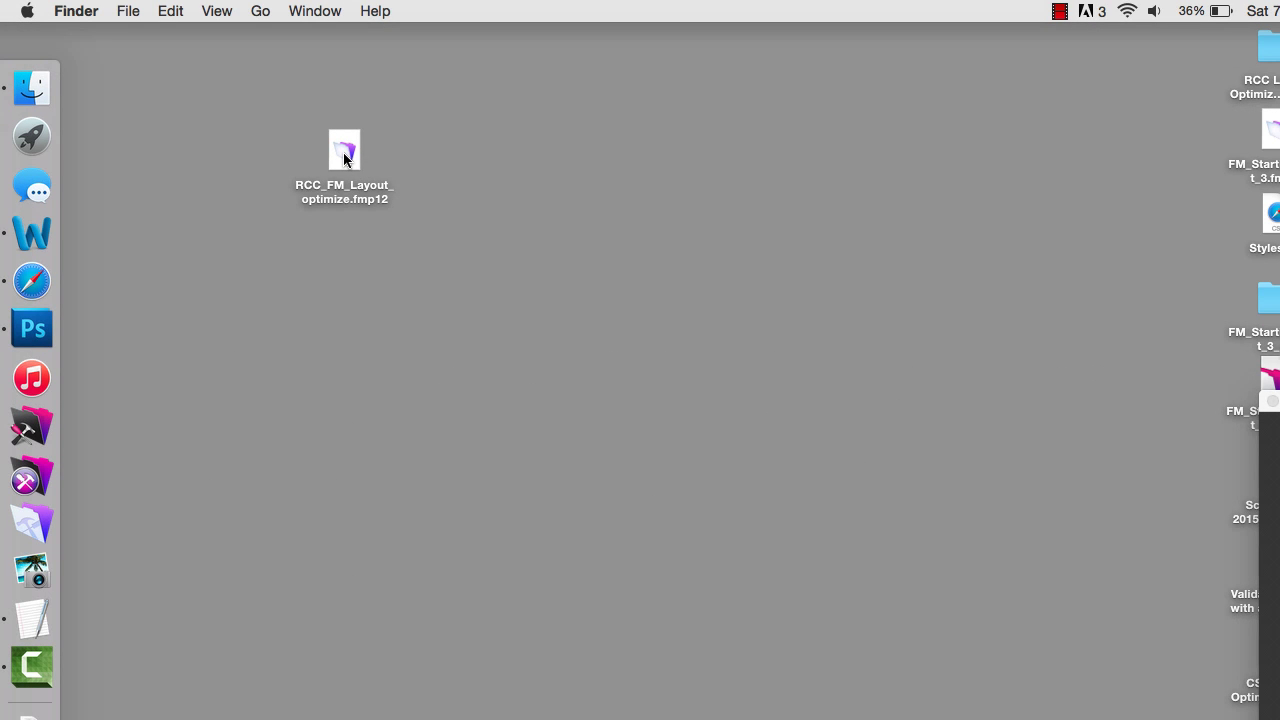
Select the RCC_FM_Layout_optimize.fmp12 file icon on the desktop.
{"action": "left_click", "coordinate": [344, 156]}
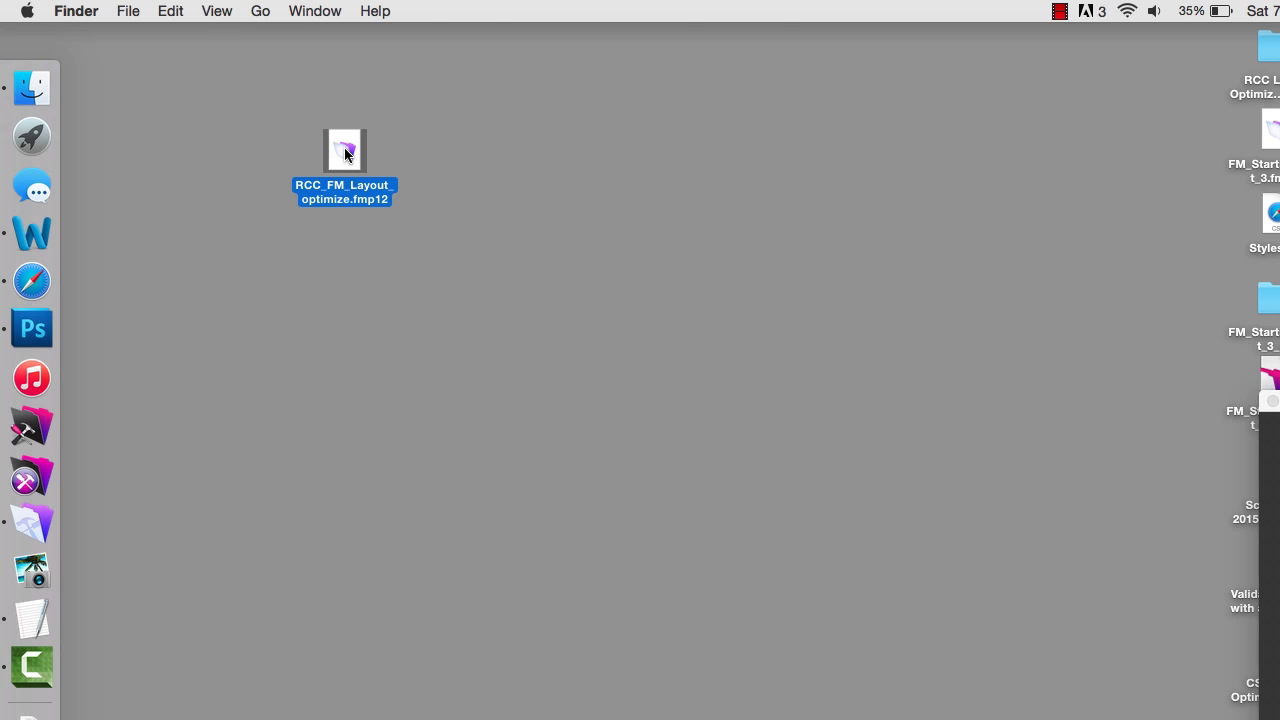
Open RCC_FM_Layout_optimize.fmp12 in FileMaker and move its window toward the upper left.
{"action": "double_click", "coordinate": [345, 152]}
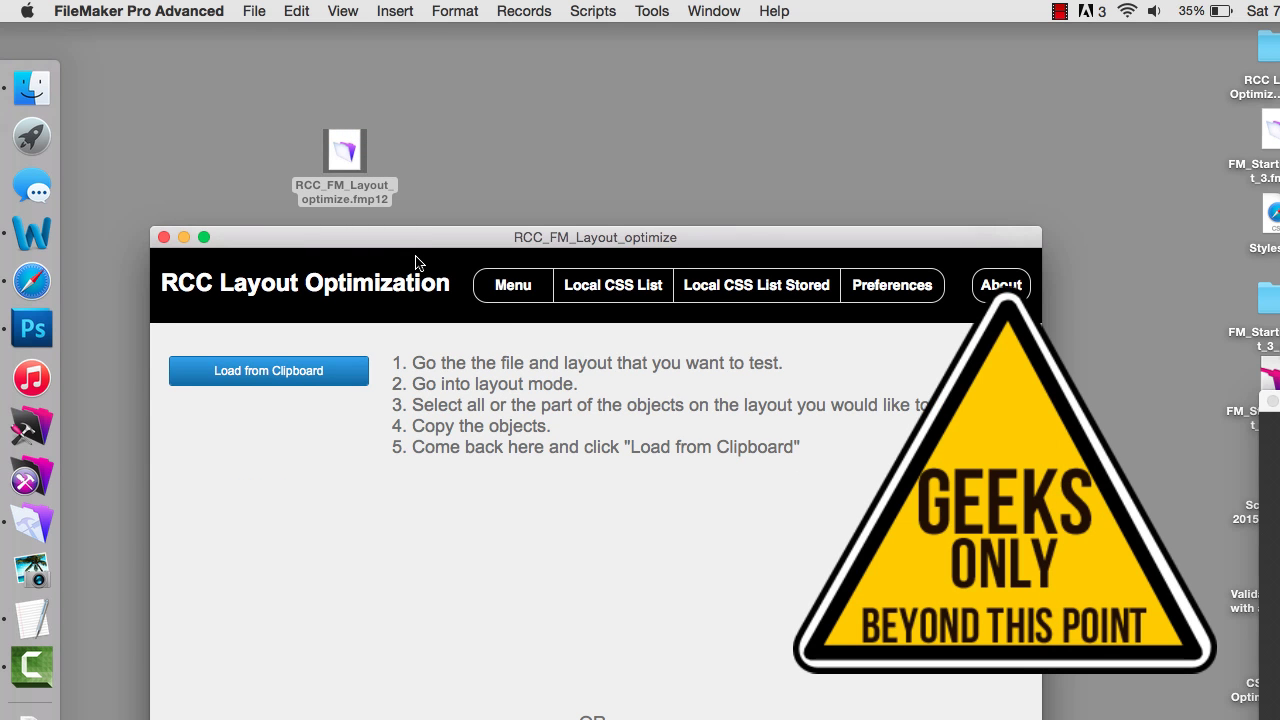
{"action": "left_click_drag", "start_coordinate": [412, 241], "coordinate": [349, 63]}
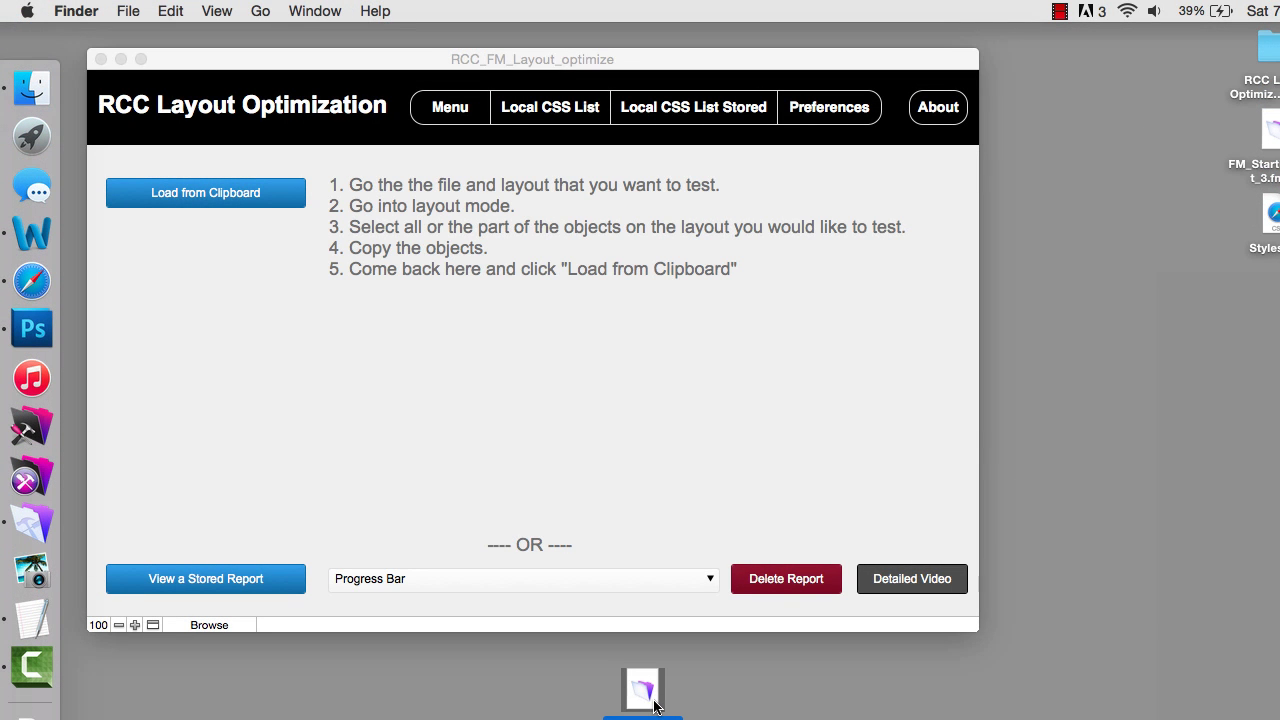
Open Progress Bar Gradient, copy all its objects in Layout mode, and close the file.
{"action": "double_click", "coordinate": [655, 706]}
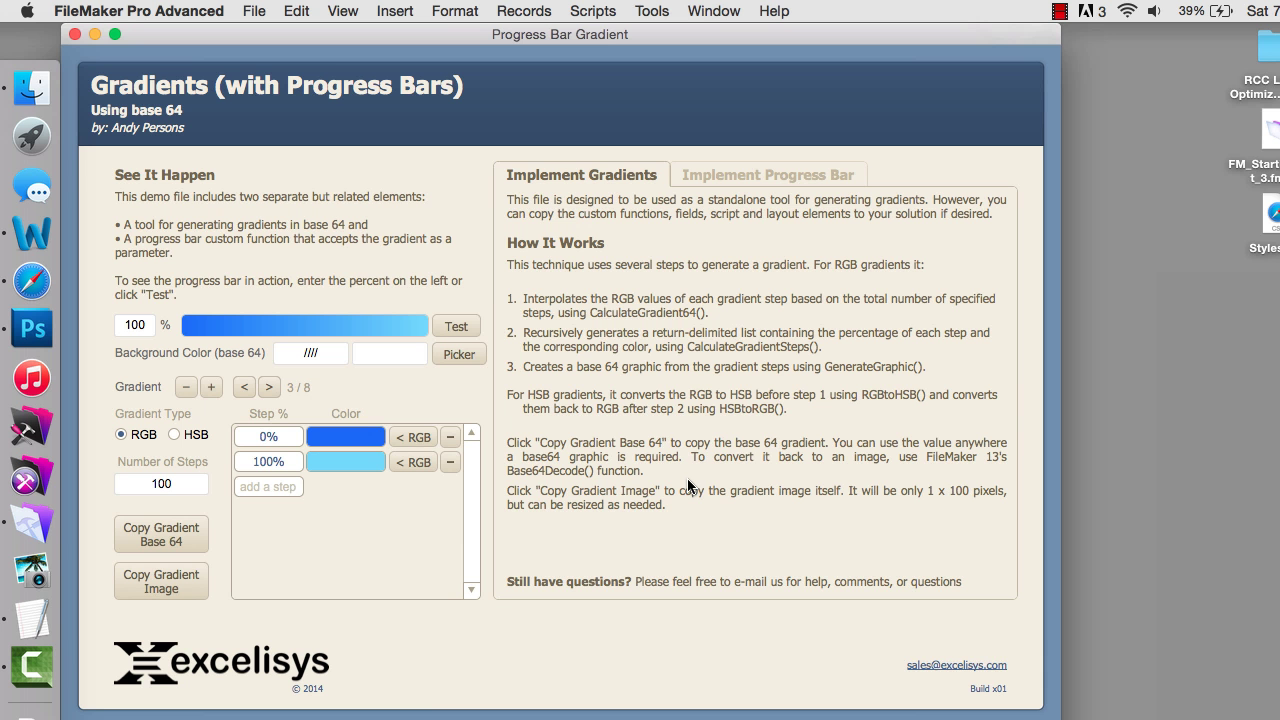
{"action": "left_click_drag", "start_coordinate": [544, 40], "coordinate": [623, 89]}
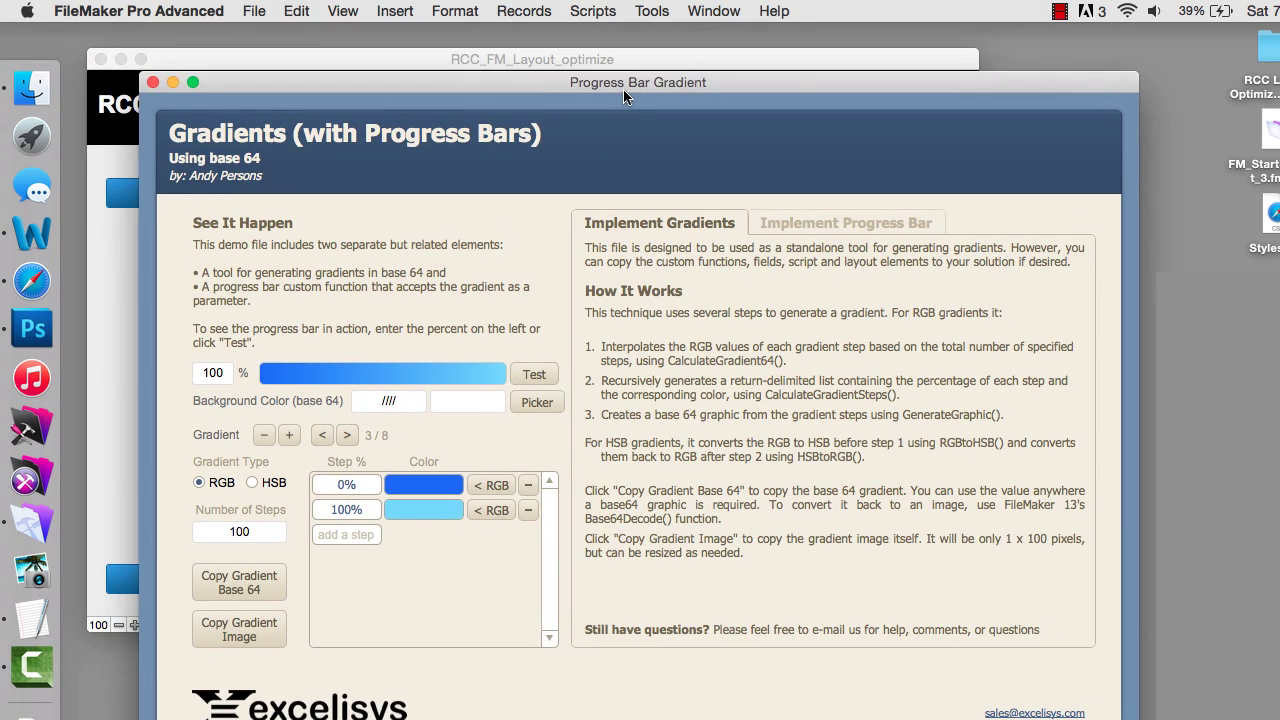
{"action": "key", "text": "super+l"}
{"action": "key", "text": "super+a"}
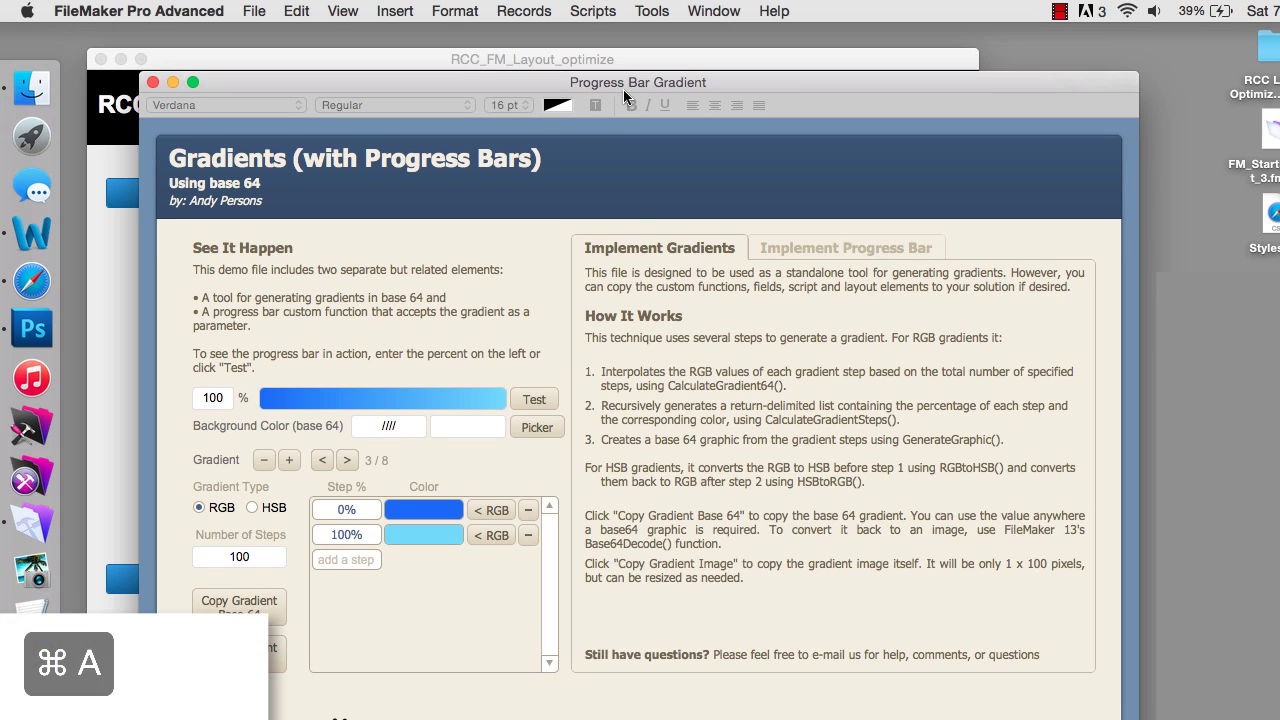
{"action": "key", "text": "super+c"}
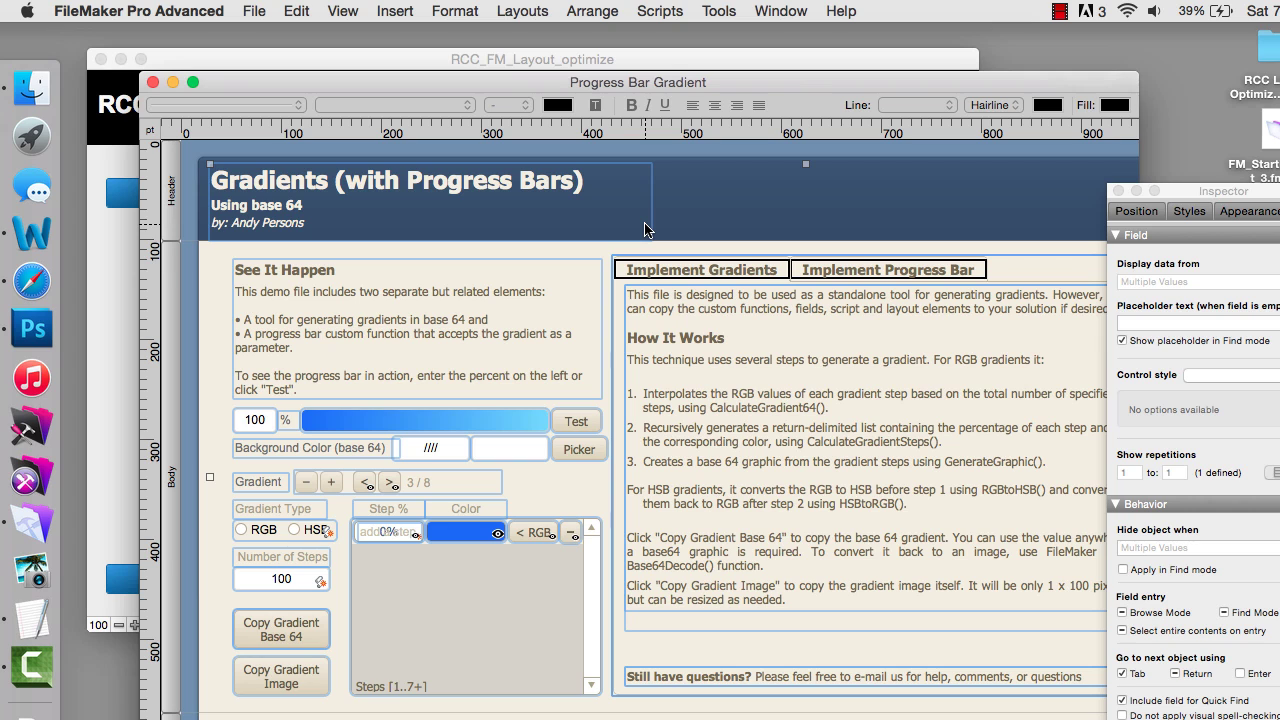
{"action": "key", "text": "super+v"}
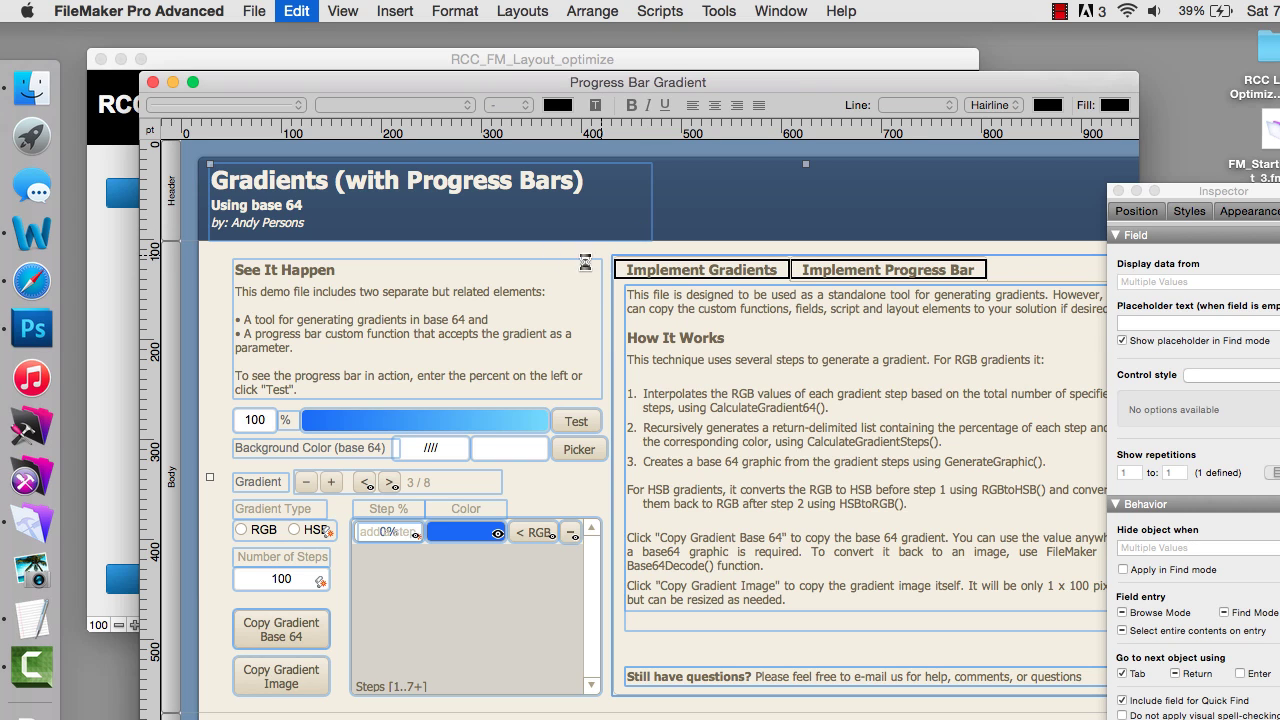
{"action": "left_click", "coordinate": [152, 83]}
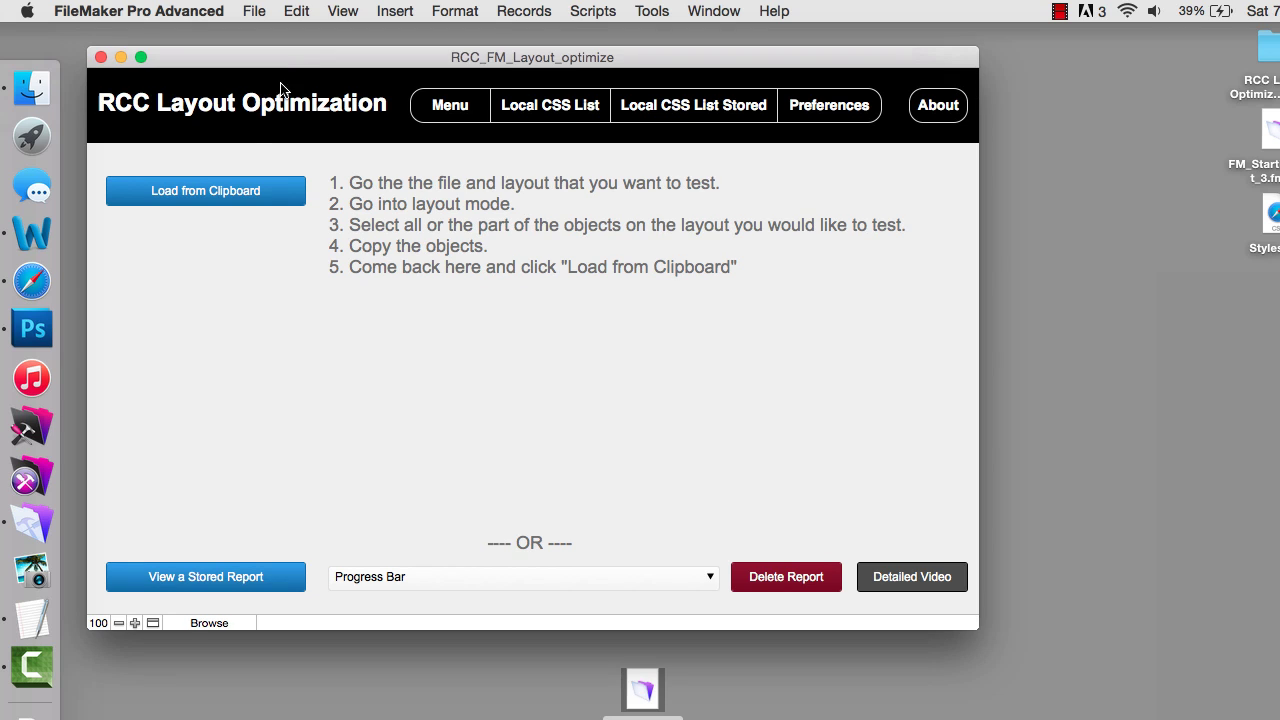
Load the copied objects from the clipboard: 62 objects, 52 with local CSS, 485.16 KB.
{"action": "left_click", "coordinate": [220, 196]}
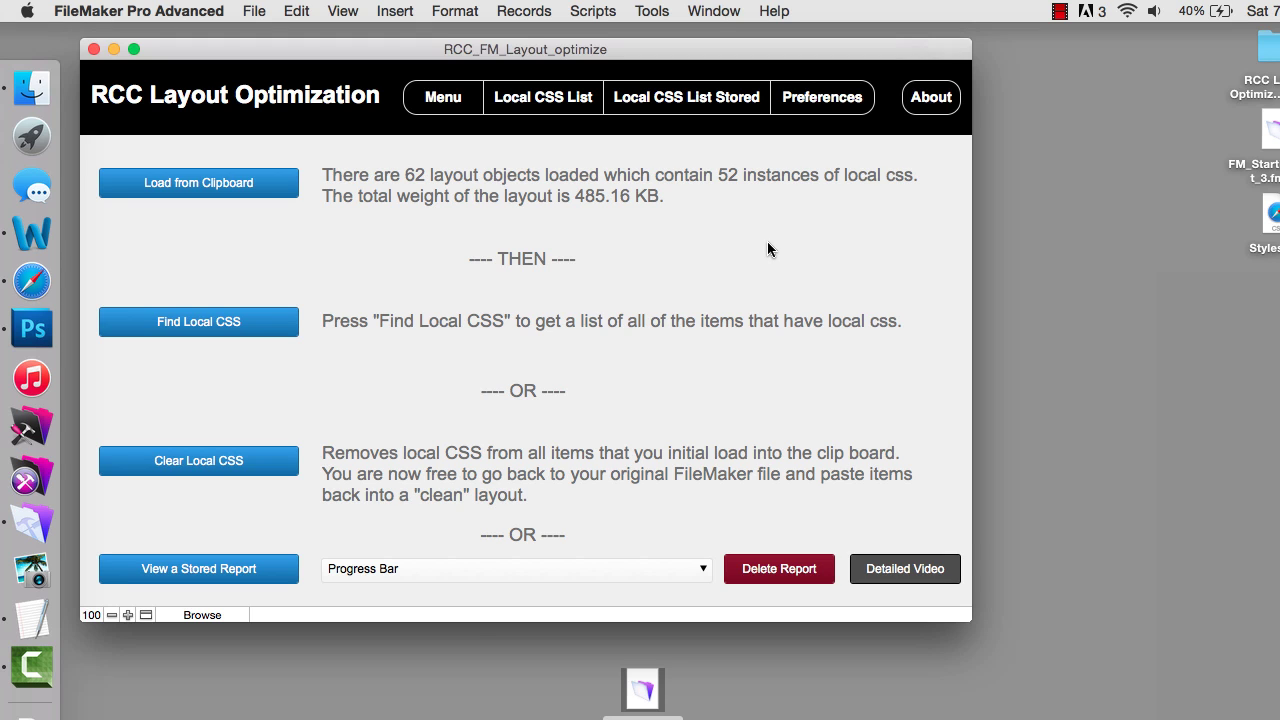
Run Find Local CSS, dismiss the processing-time message, and enter 'Progress Bar' as the report name.
{"action": "left_click", "coordinate": [236, 316]}
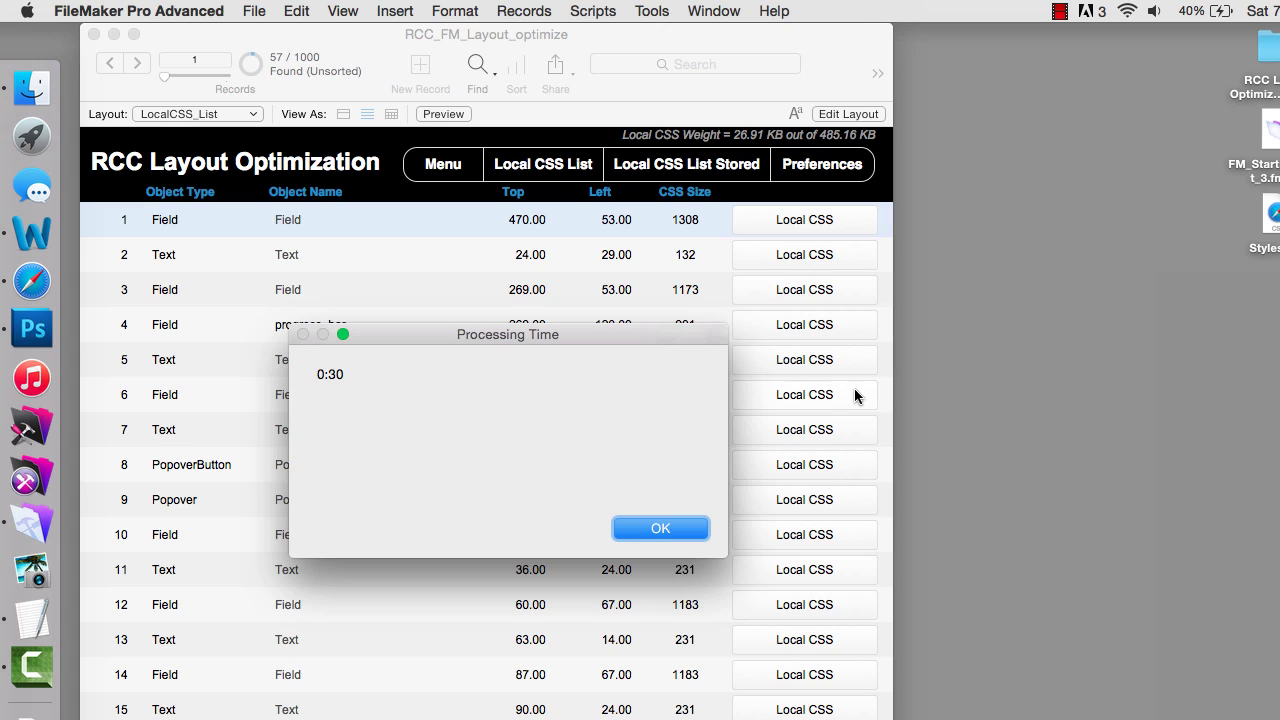
{"action": "left_click_drag", "start_coordinate": [648, 341], "coordinate": [649, 205]}
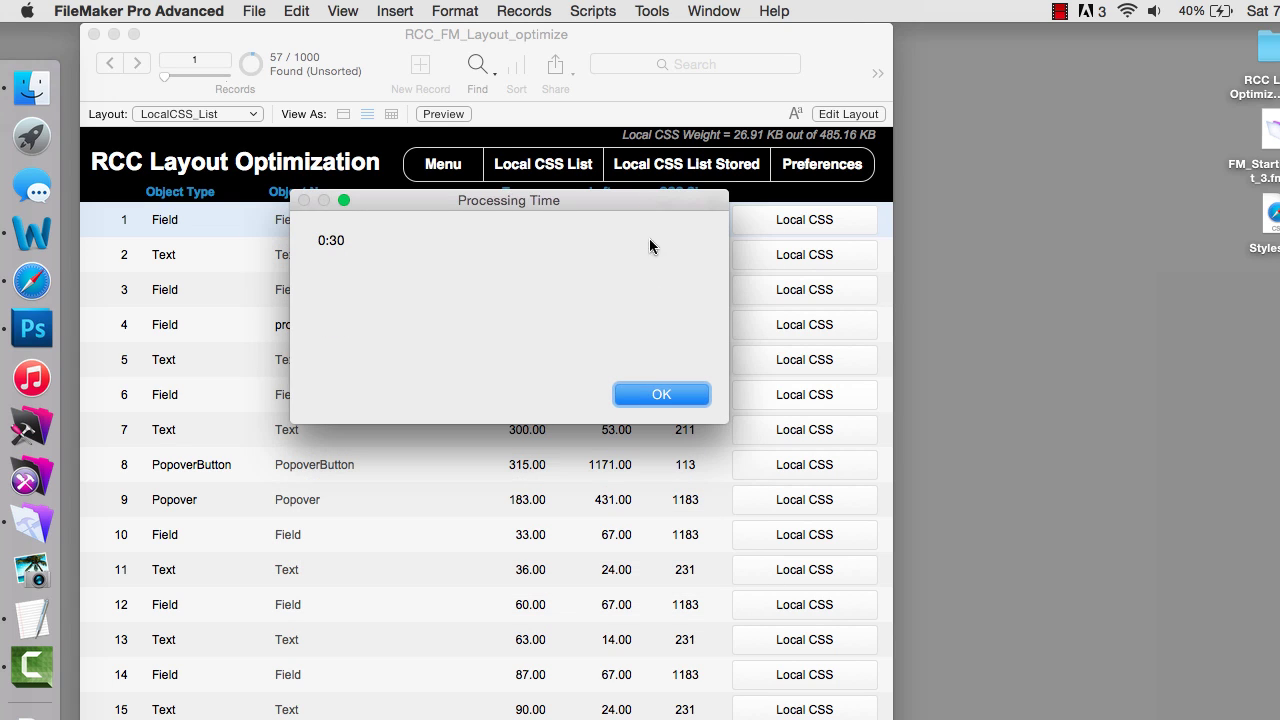
{"action": "left_click", "coordinate": [664, 398]}
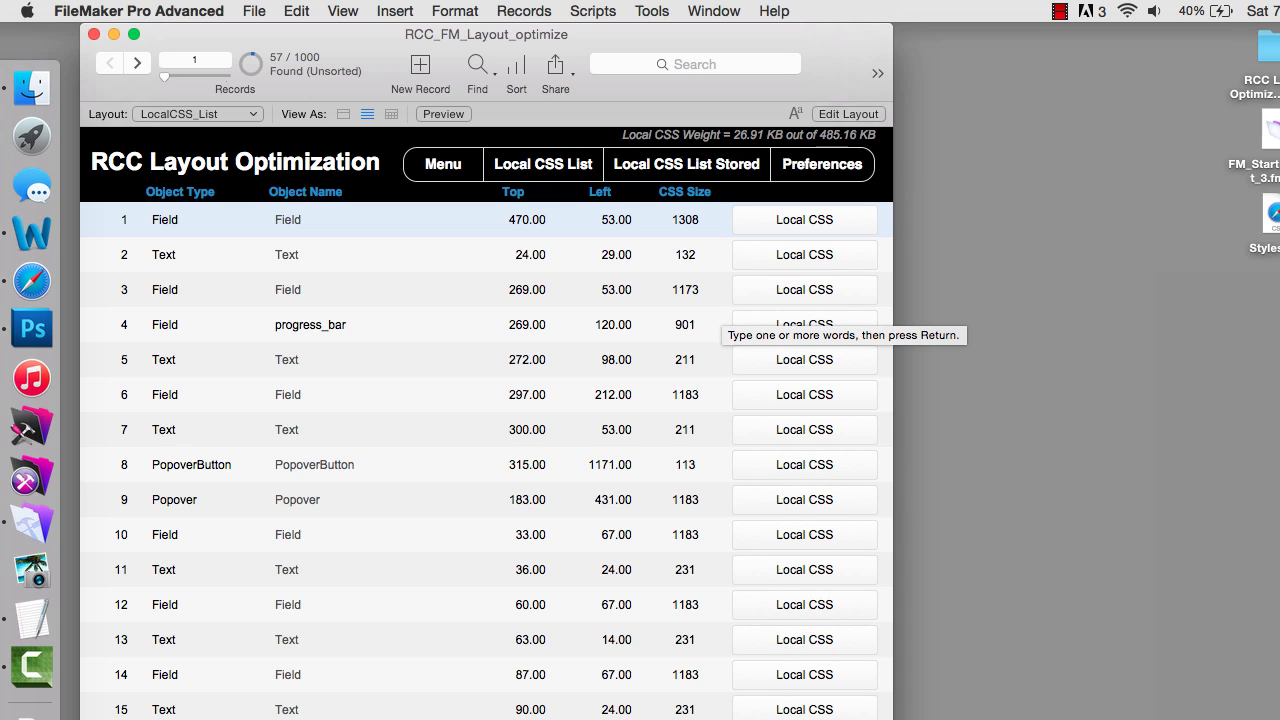
{"action": "left_click_drag", "start_coordinate": [892, 718], "coordinate": [936, 427]}
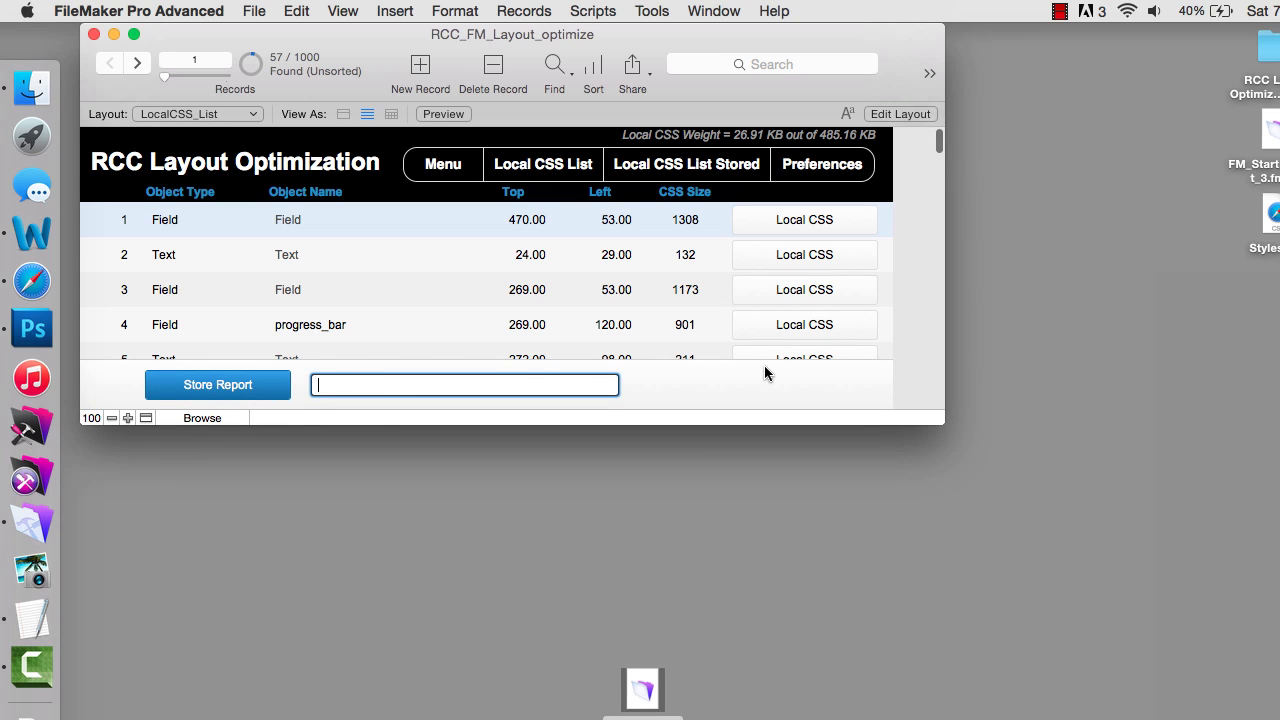
{"action": "type", "text": "Progress Bar"}
Store the local CSS list as the 'Progress Bar' report.
{"action": "left_click", "coordinate": [242, 385]}
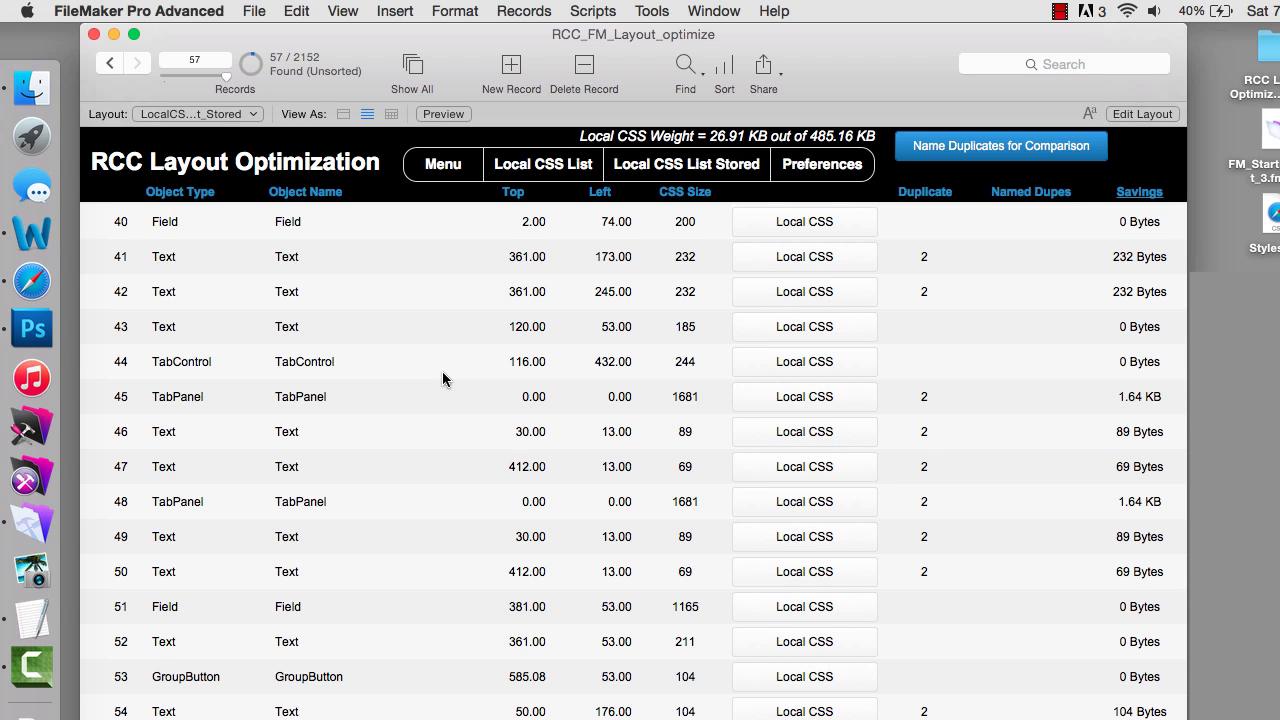
{"action": "scroll", "coordinate": [442, 372], "scroll_direction": "up", "scroll_amount": 4}
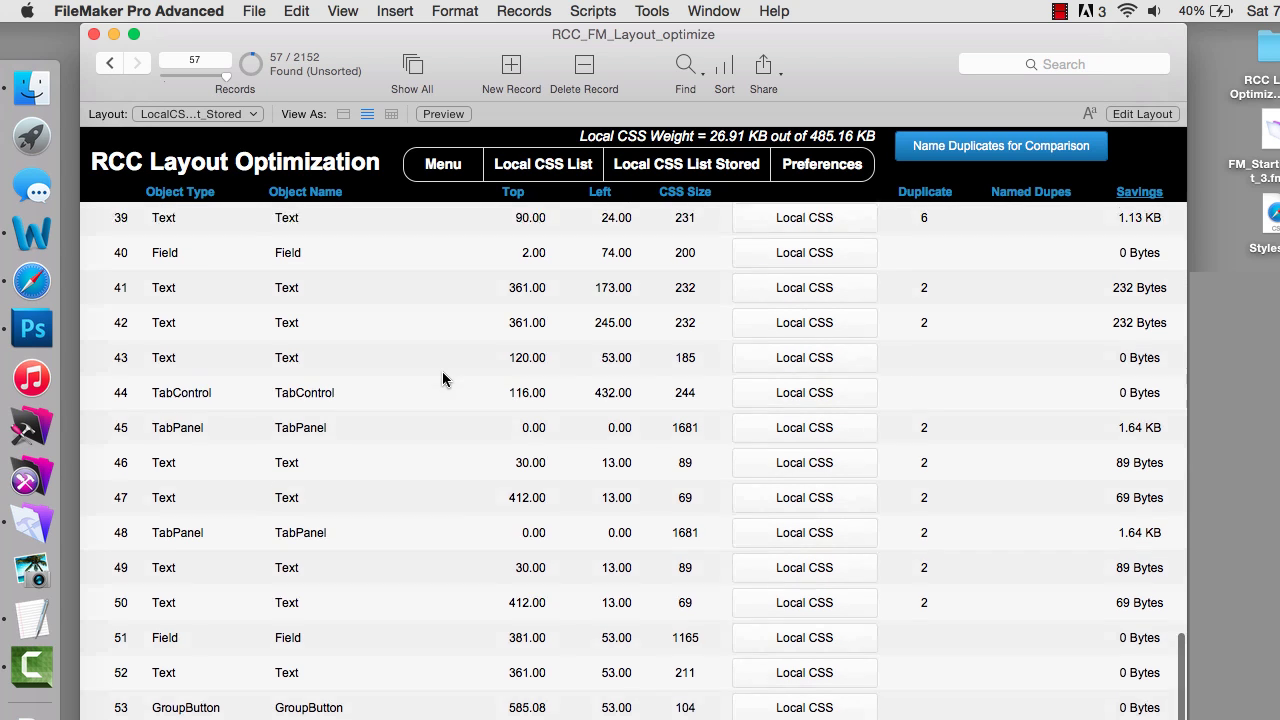
{"action": "scroll", "coordinate": [442, 372], "scroll_direction": "up", "scroll_amount": 15}
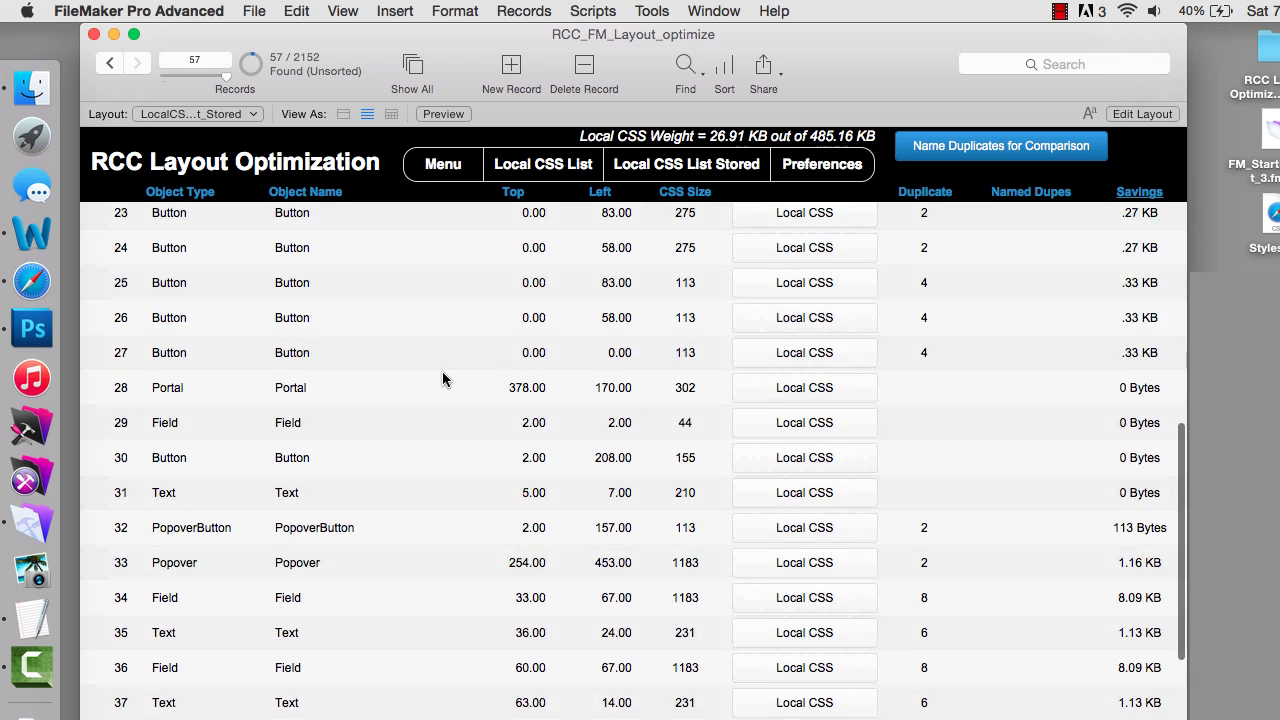
{"action": "scroll", "coordinate": [442, 378], "scroll_direction": "up", "scroll_amount": 8}
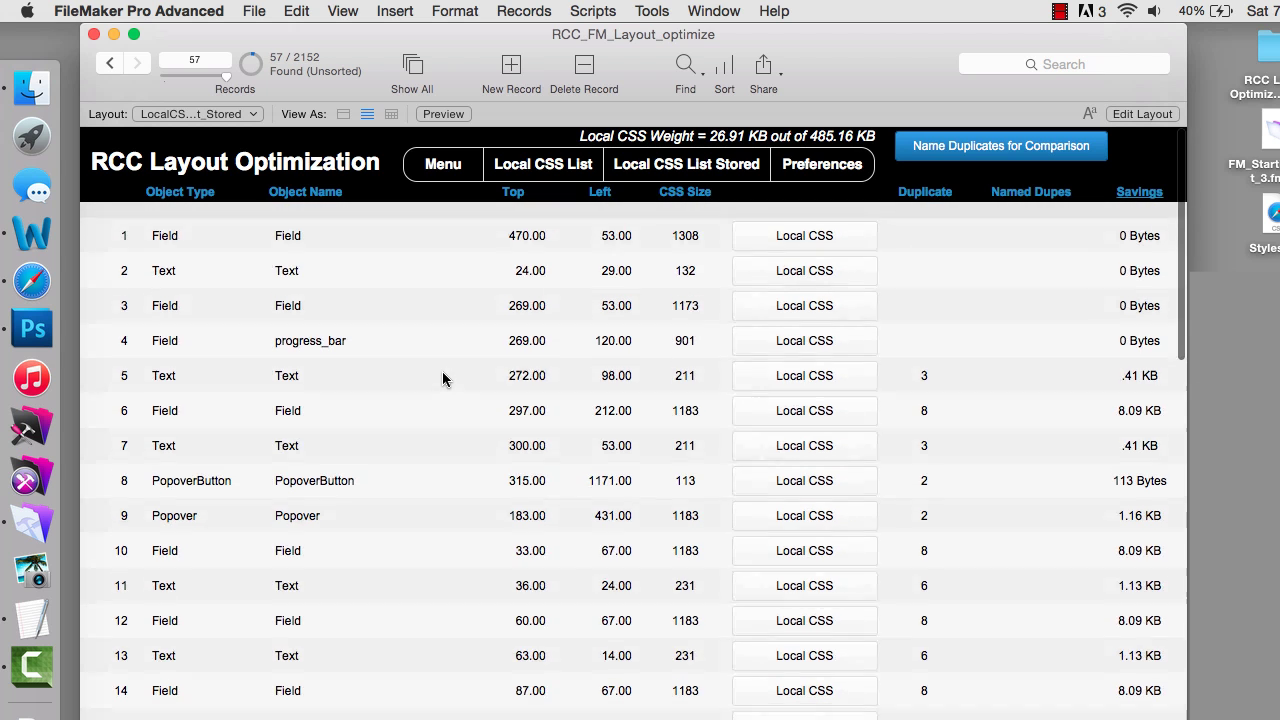
Give the duplicate objects comparison names, review the list, and return to the main menu.
{"action": "left_click", "coordinate": [940, 153]}
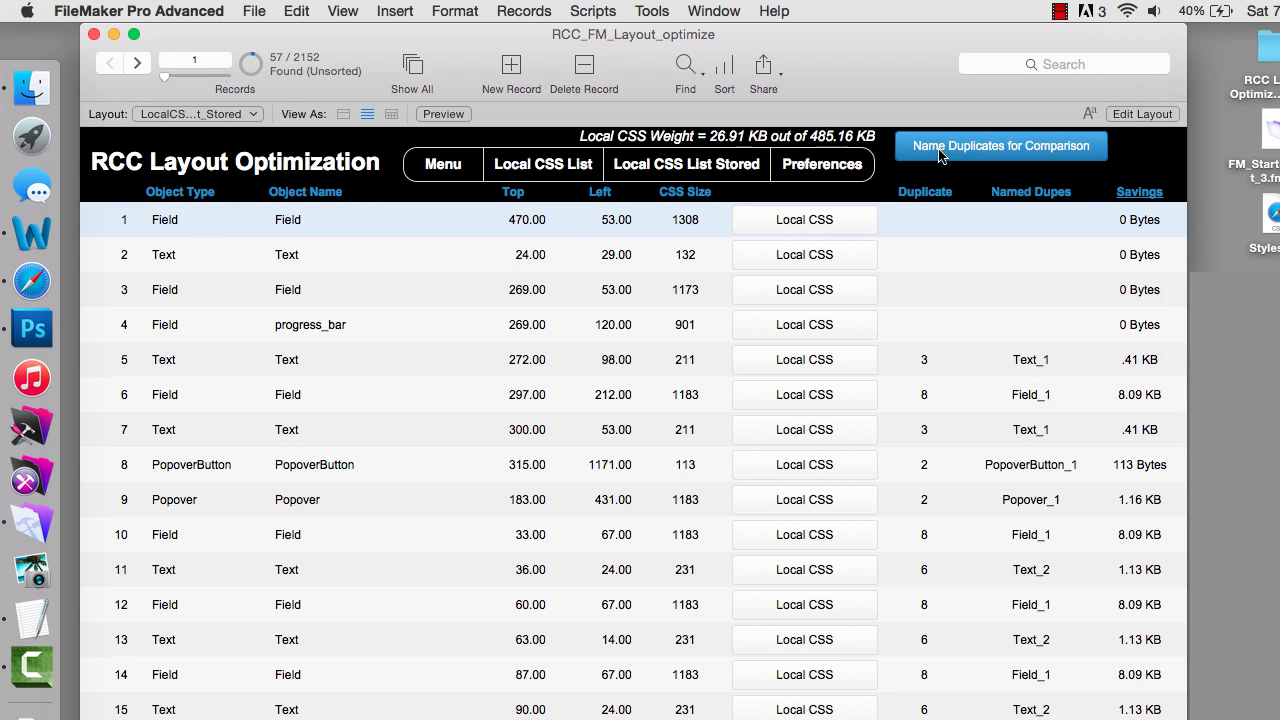
{"action": "left_click_drag", "start_coordinate": [843, 40], "coordinate": [830, 40]}
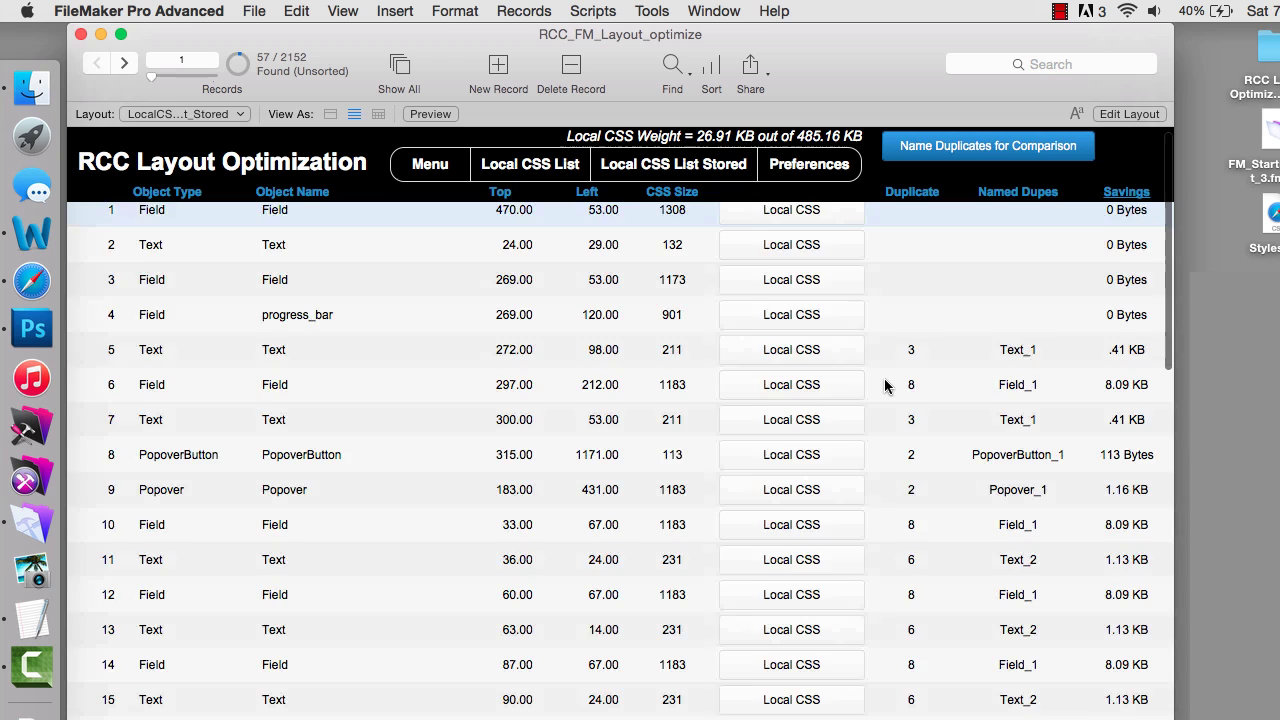
{"action": "scroll", "coordinate": [885, 386], "scroll_direction": "down", "scroll_amount": 2}
{"action": "scroll", "coordinate": [885, 386], "scroll_direction": "down", "scroll_amount": 3}
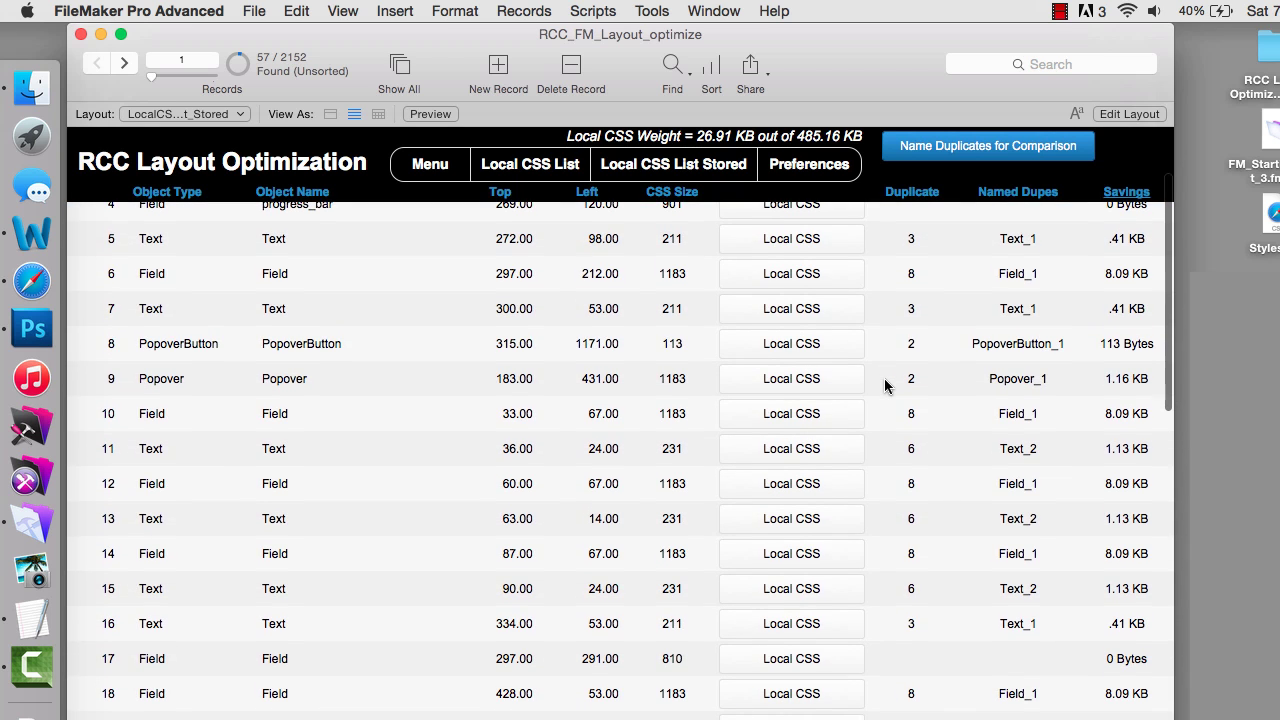
{"action": "scroll", "coordinate": [885, 386], "scroll_direction": "down", "scroll_amount": 1}
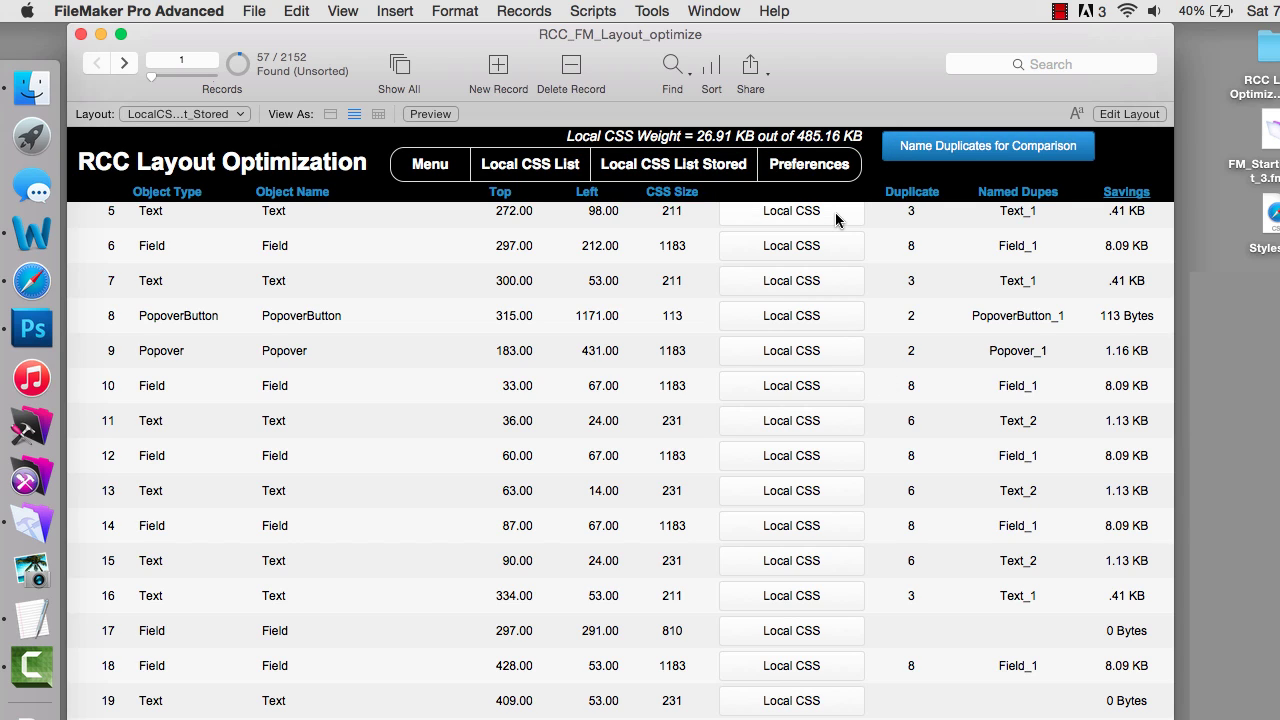
{"action": "left_click", "coordinate": [434, 165]}
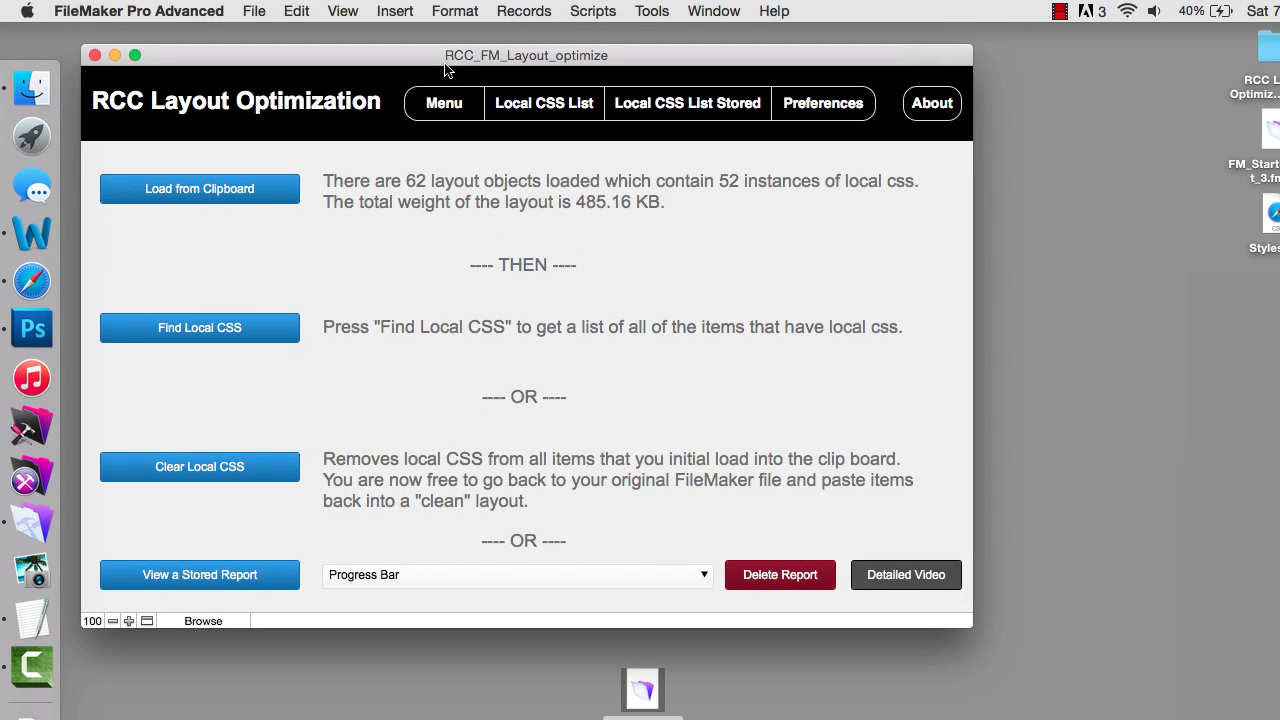
Reopen Progress Bar Gradient from Open Recent in Layout mode, beside the optimizer.
{"action": "left_click", "coordinate": [254, 11]}
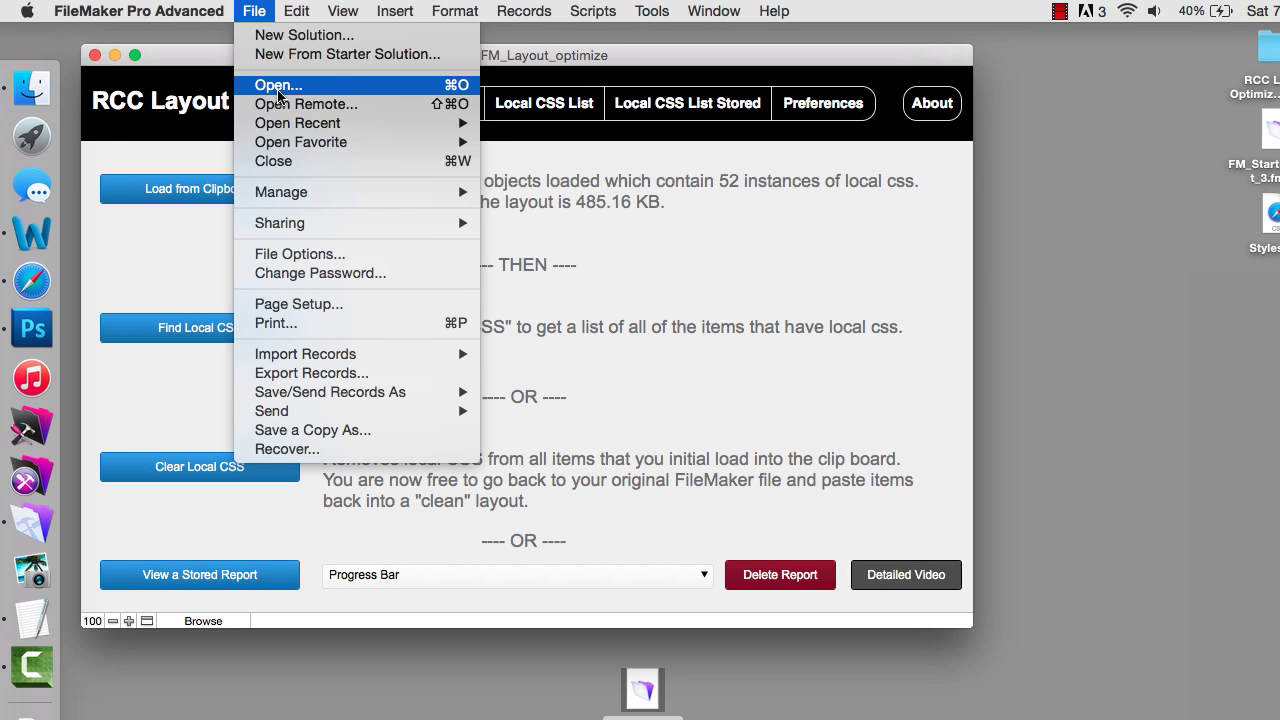
{"action": "mouse_move", "coordinate": [293, 125]}
{"action": "left_click", "coordinate": [572, 124]}
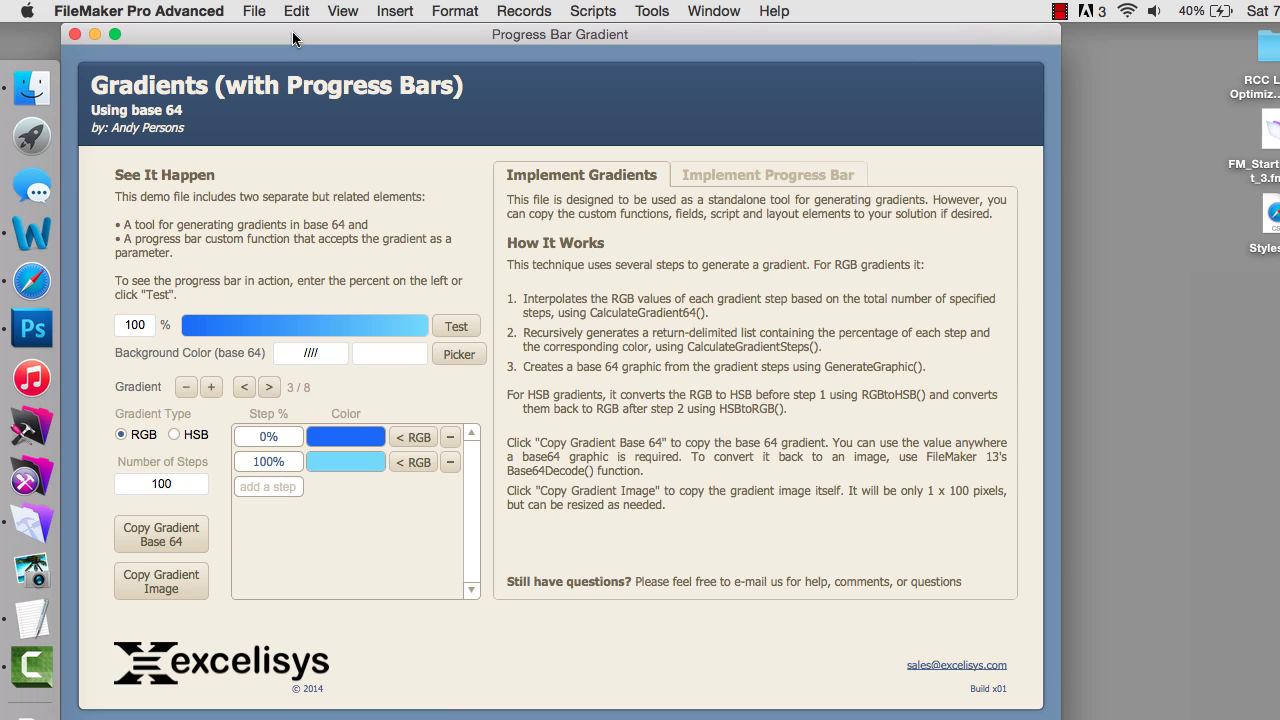
{"action": "key", "text": "super+l"}
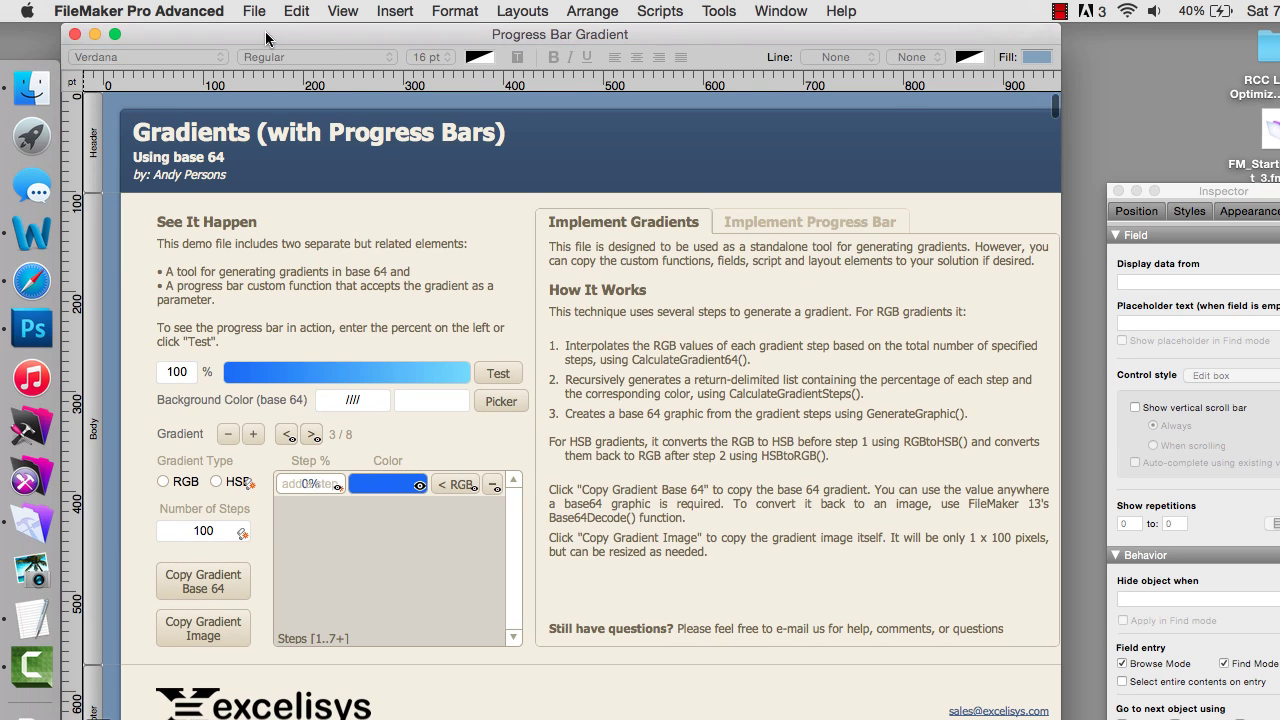
{"action": "left_click_drag", "start_coordinate": [266, 38], "coordinate": [396, 121]}
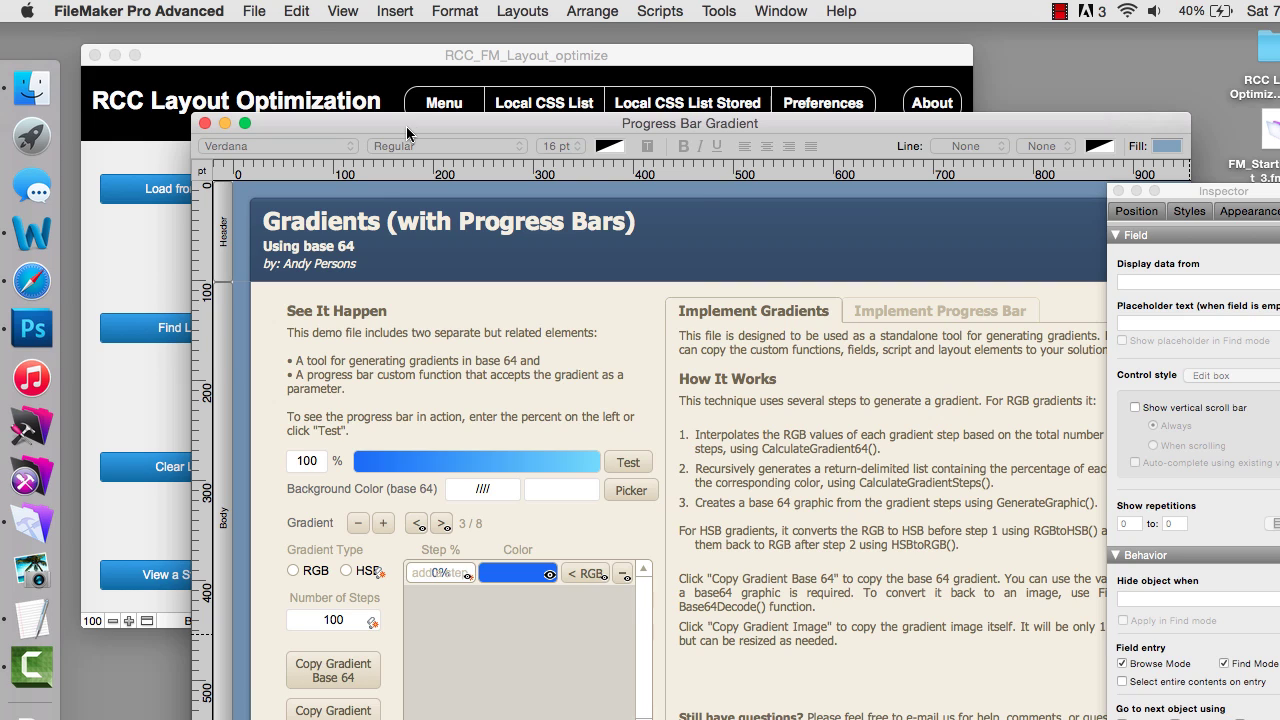
Copy all gradient layout objects, duplicate the layout, and delete every object from the duplicate.
{"action": "key", "text": "super+a"}
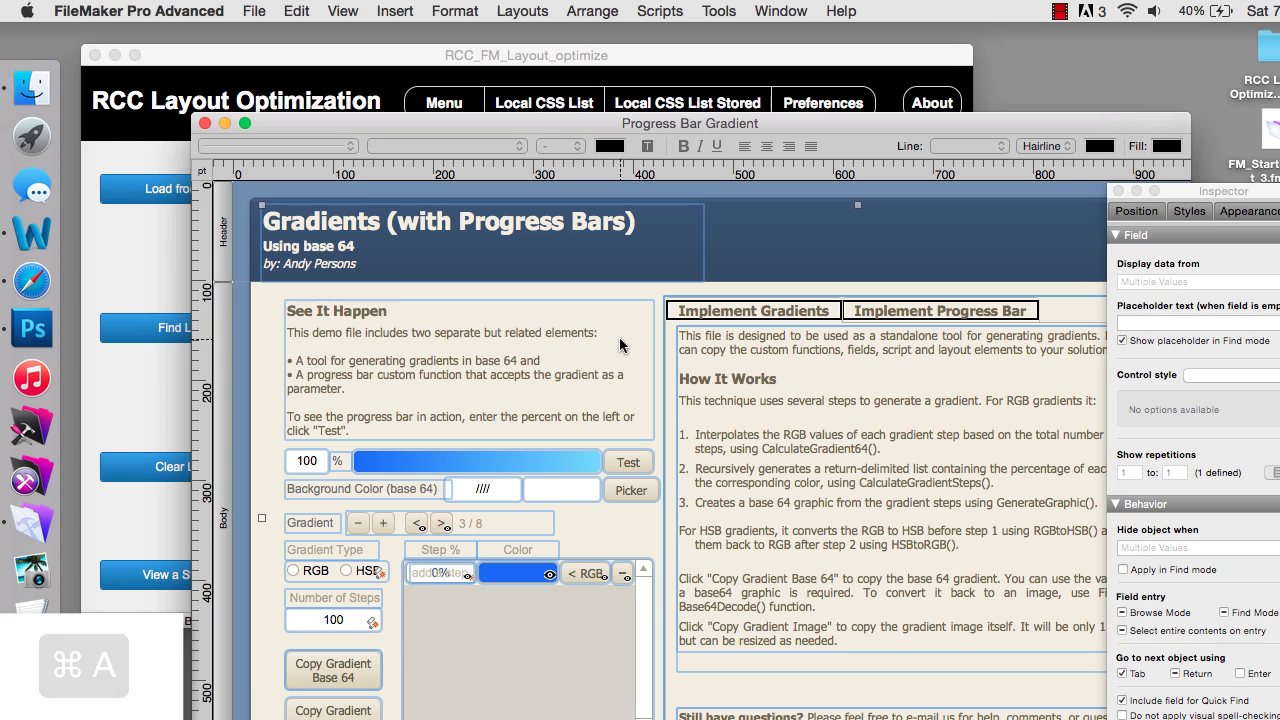
{"action": "key", "text": "super+c"}
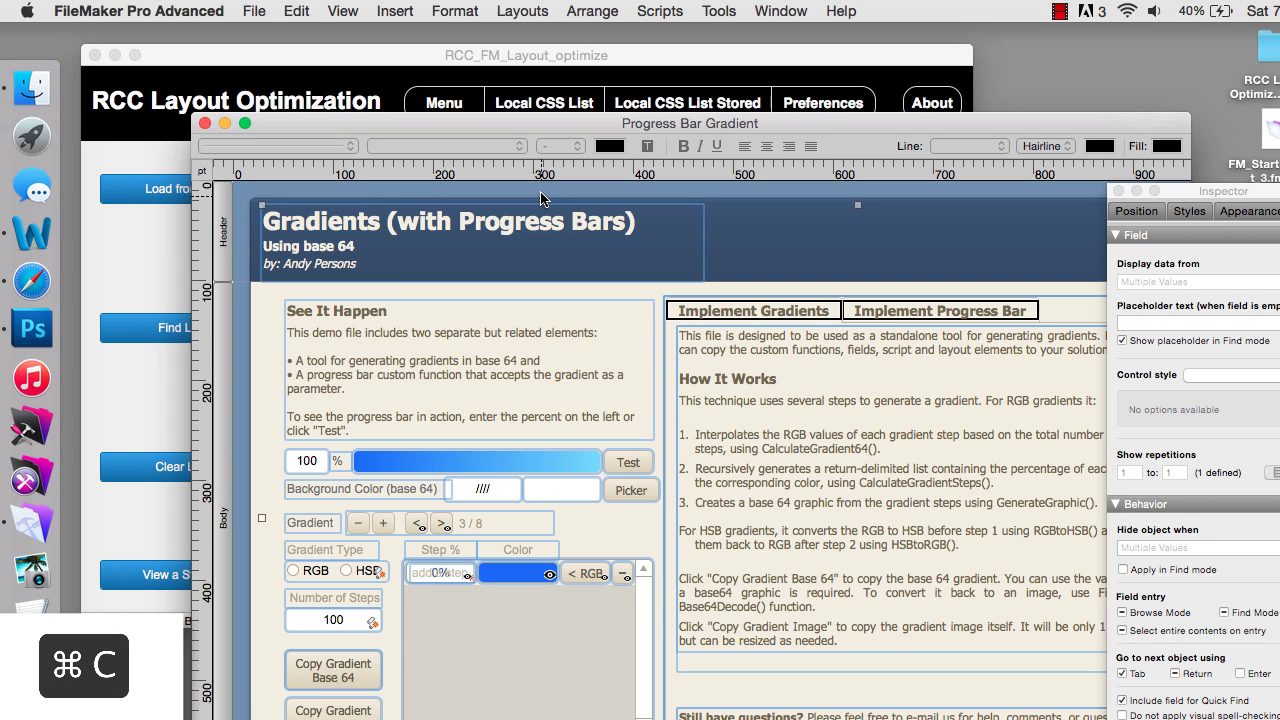
{"action": "left_click", "coordinate": [522, 11]}
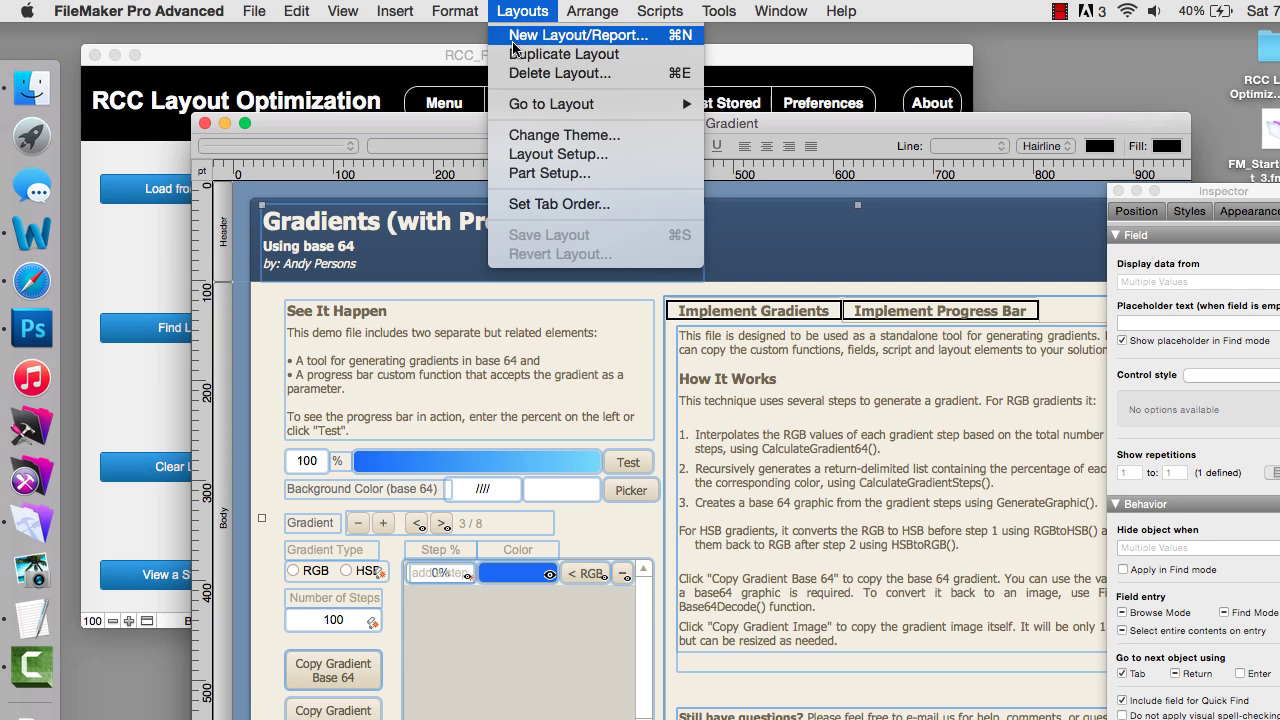
{"action": "left_click", "coordinate": [520, 52]}
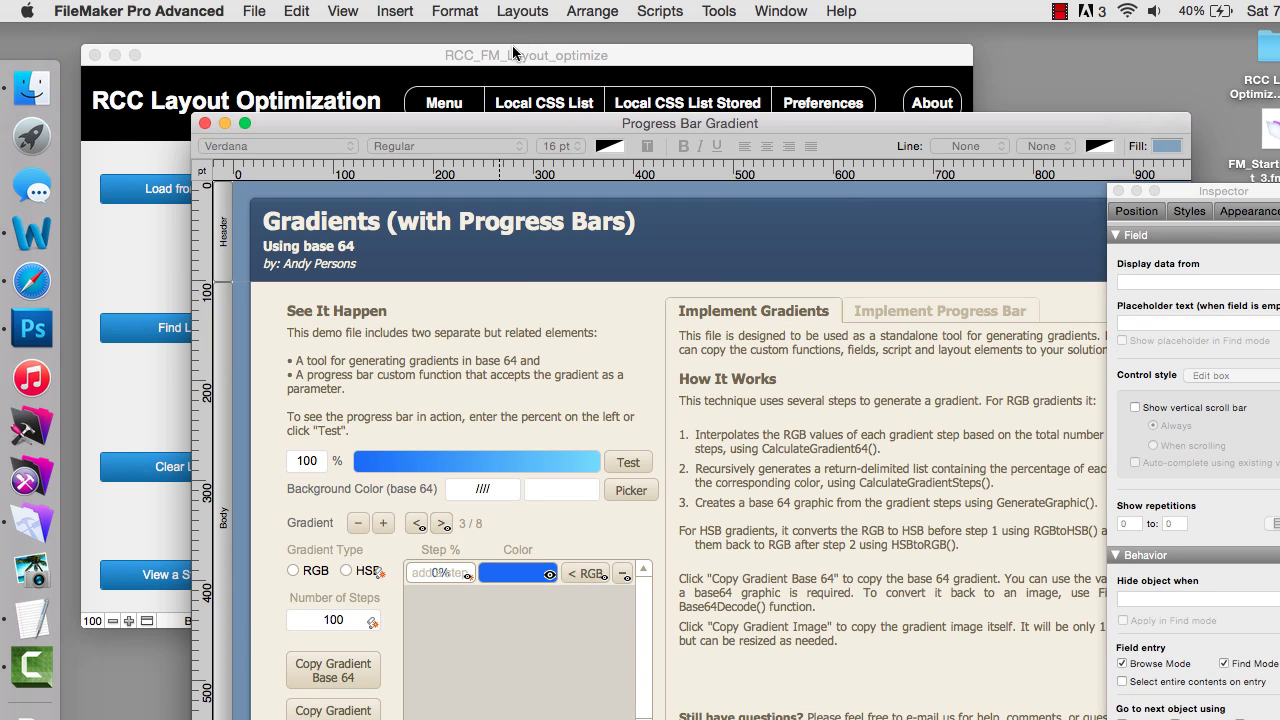
{"action": "key", "text": "super+a"}
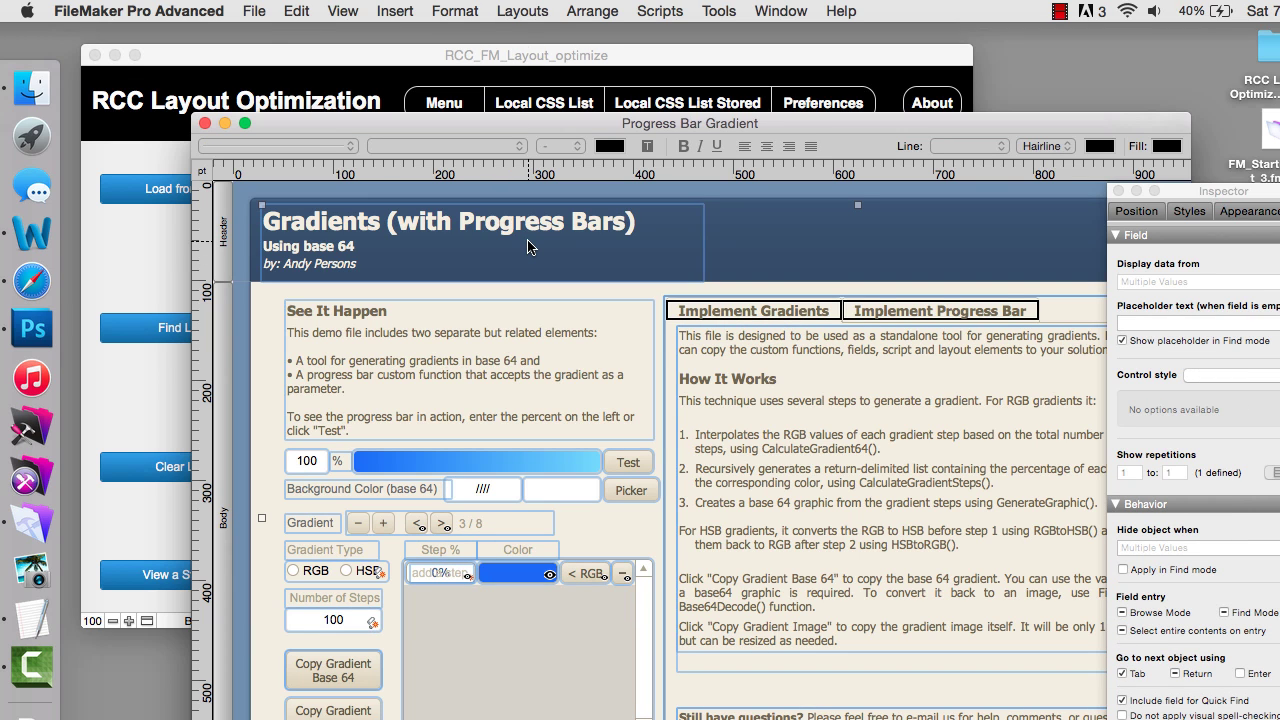
{"action": "key", "text": "Delete"}
{"action": "left_click", "coordinate": [897, 325]}
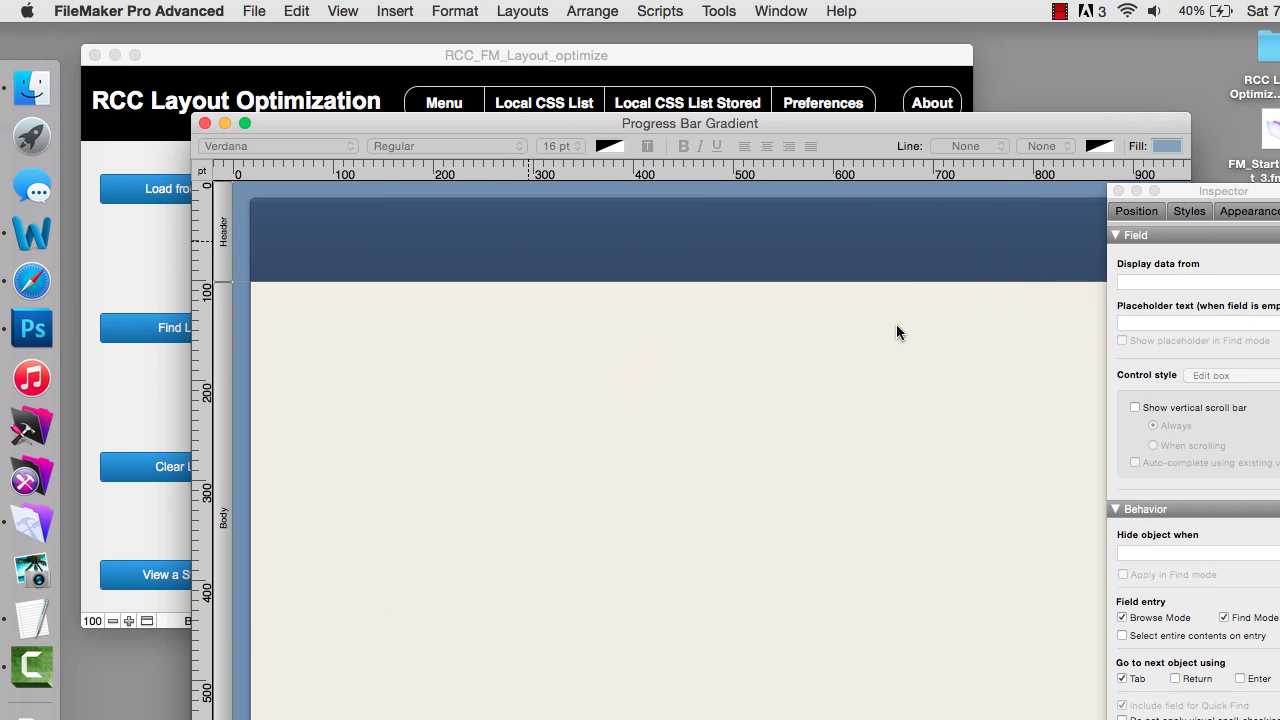
Reload the clipboard objects, clear their local CSS, and paste them into the empty duplicate layout.
{"action": "left_click", "coordinate": [214, 192]}
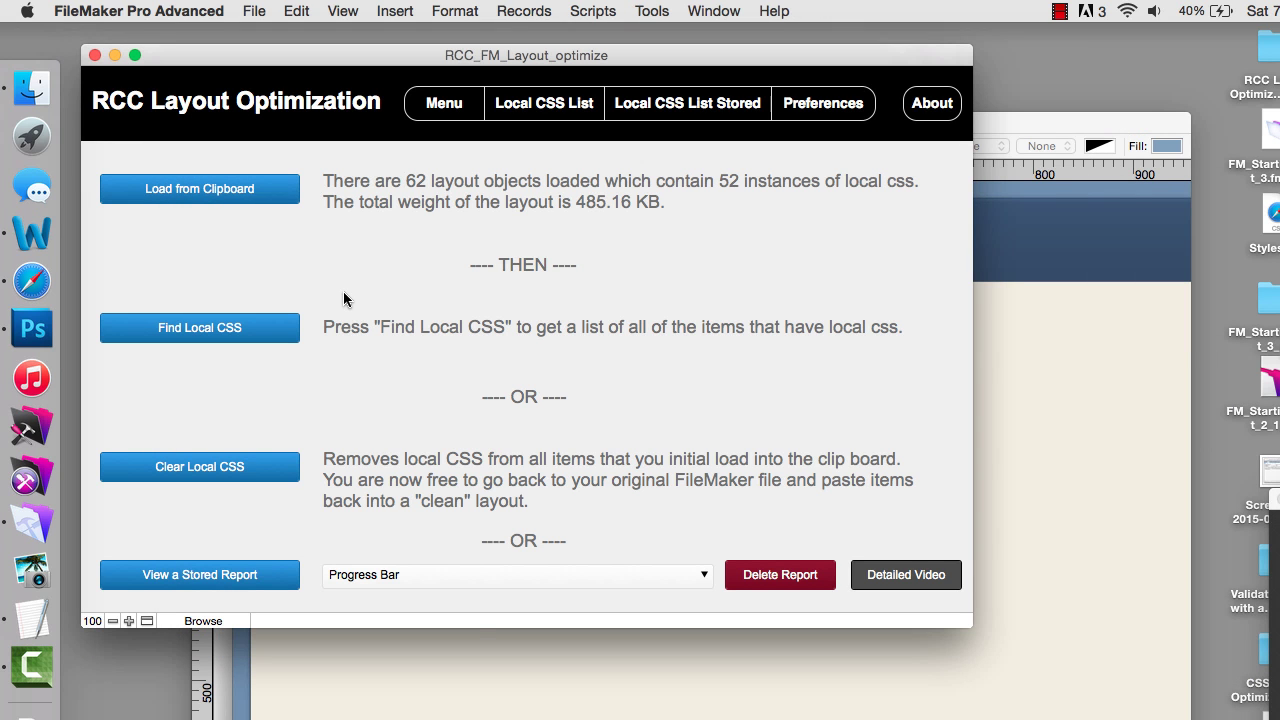
{"action": "left_click", "coordinate": [243, 466]}
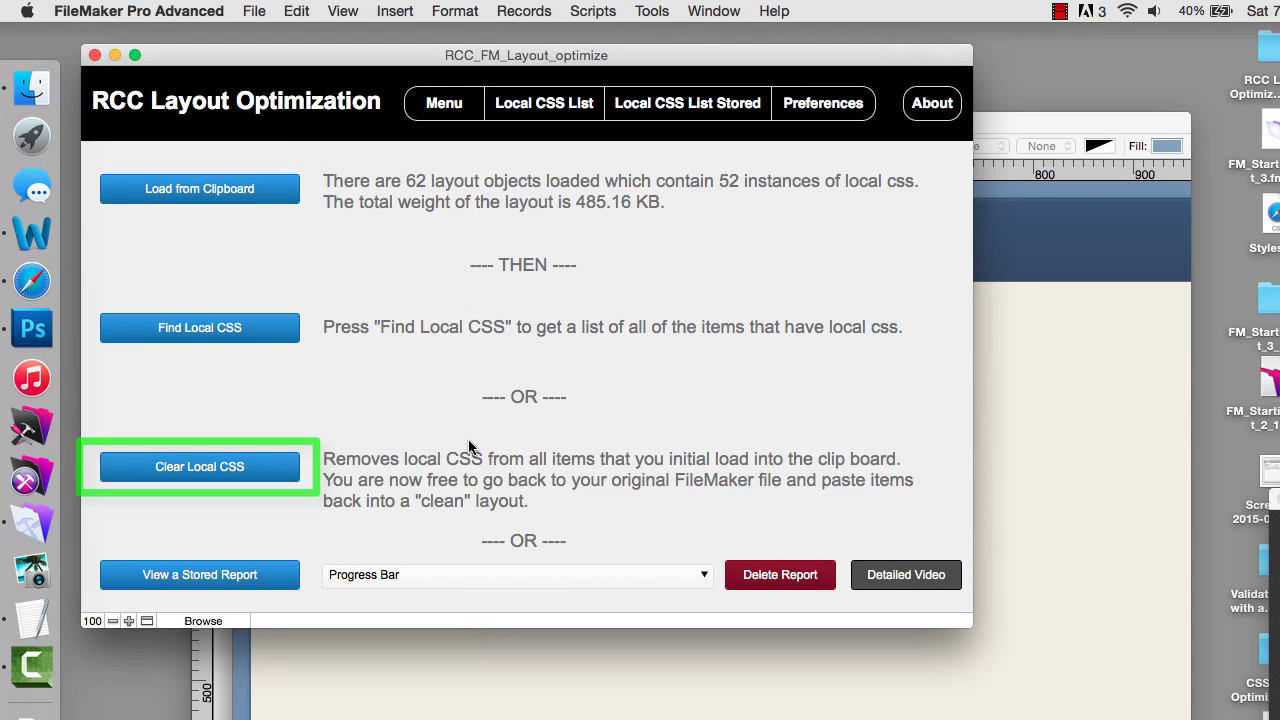
{"action": "left_click", "coordinate": [1186, 558]}
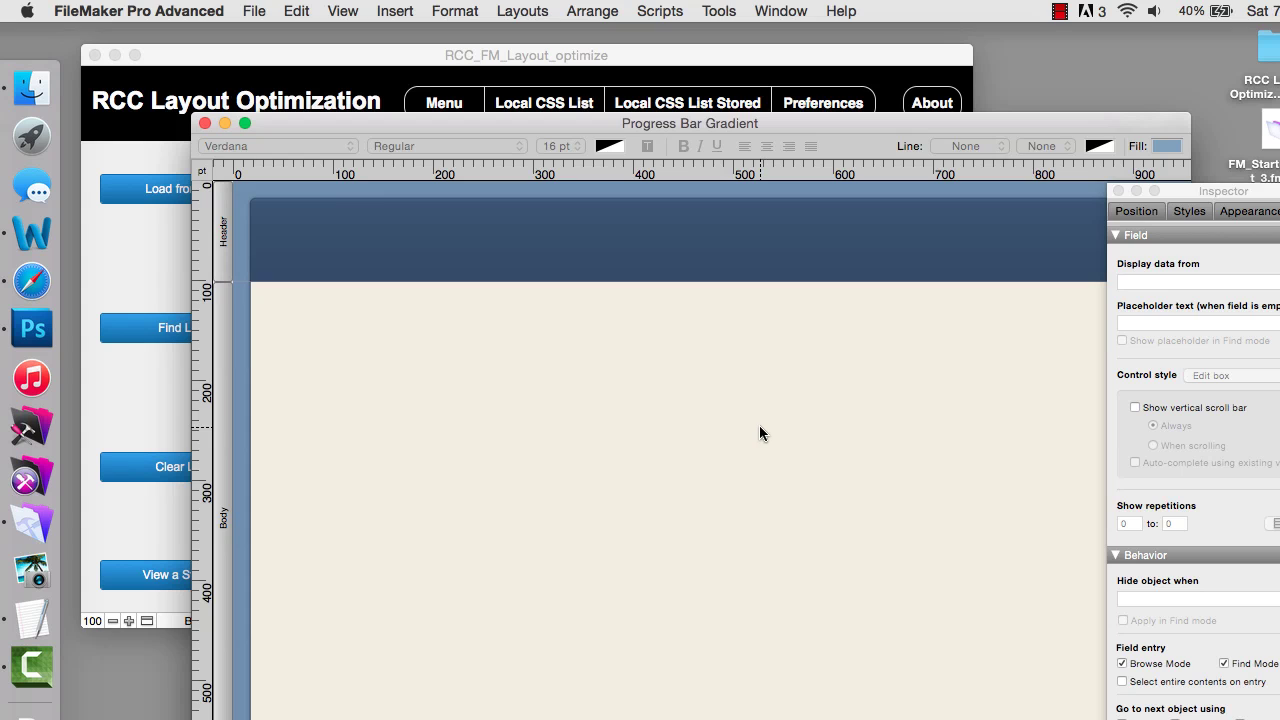
{"action": "key", "text": "super+v"}
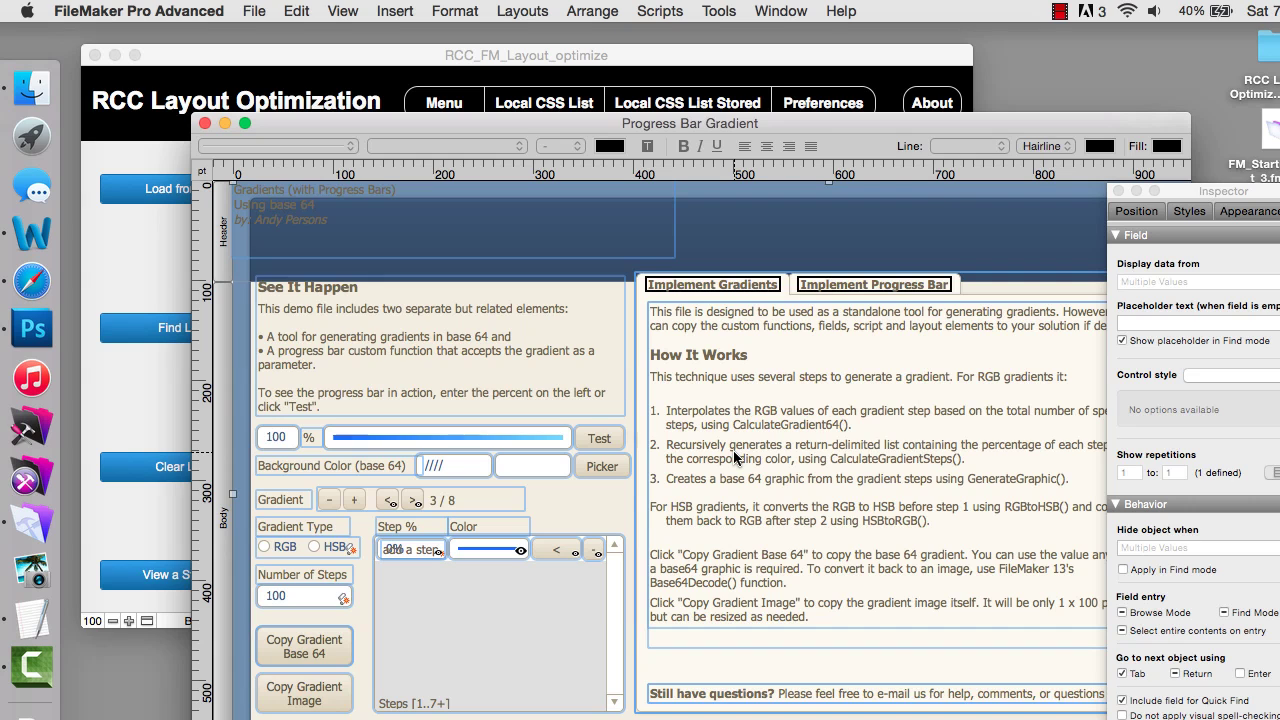
Open a second window on the original Content layout and arrange both windows side by side.
{"action": "left_click", "coordinate": [766, 10]}
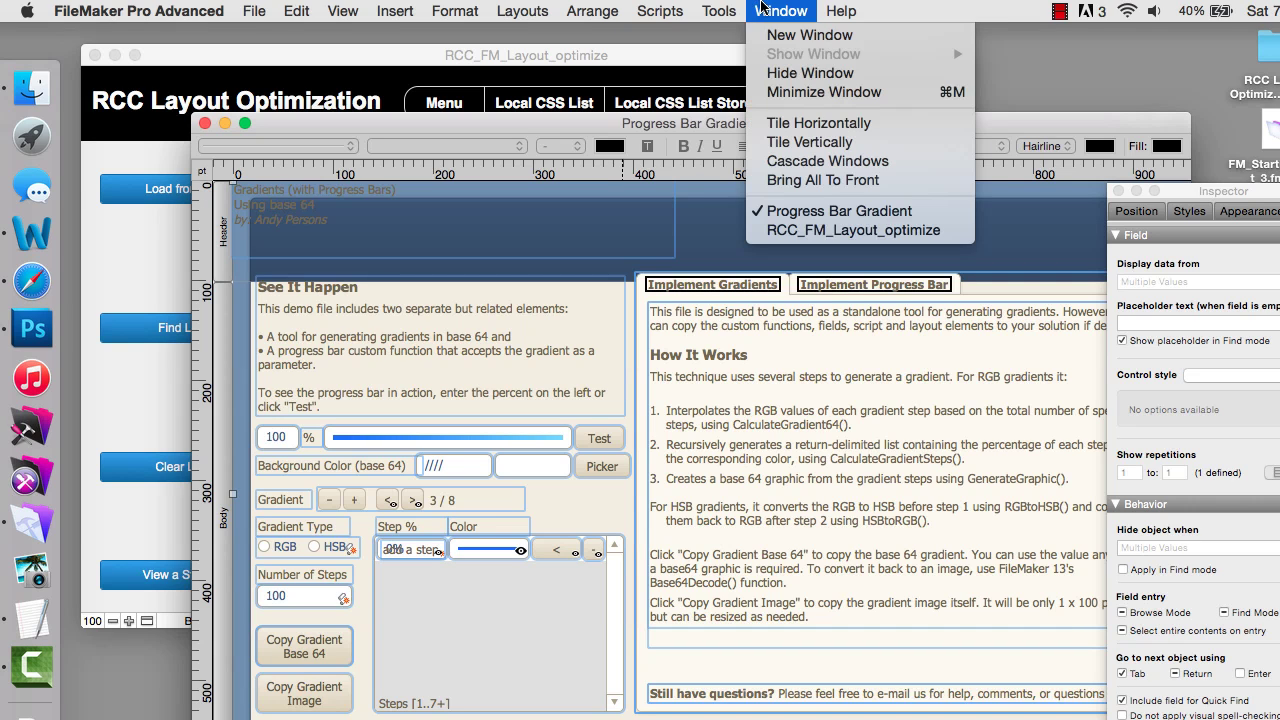
{"action": "left_click", "coordinate": [771, 35]}
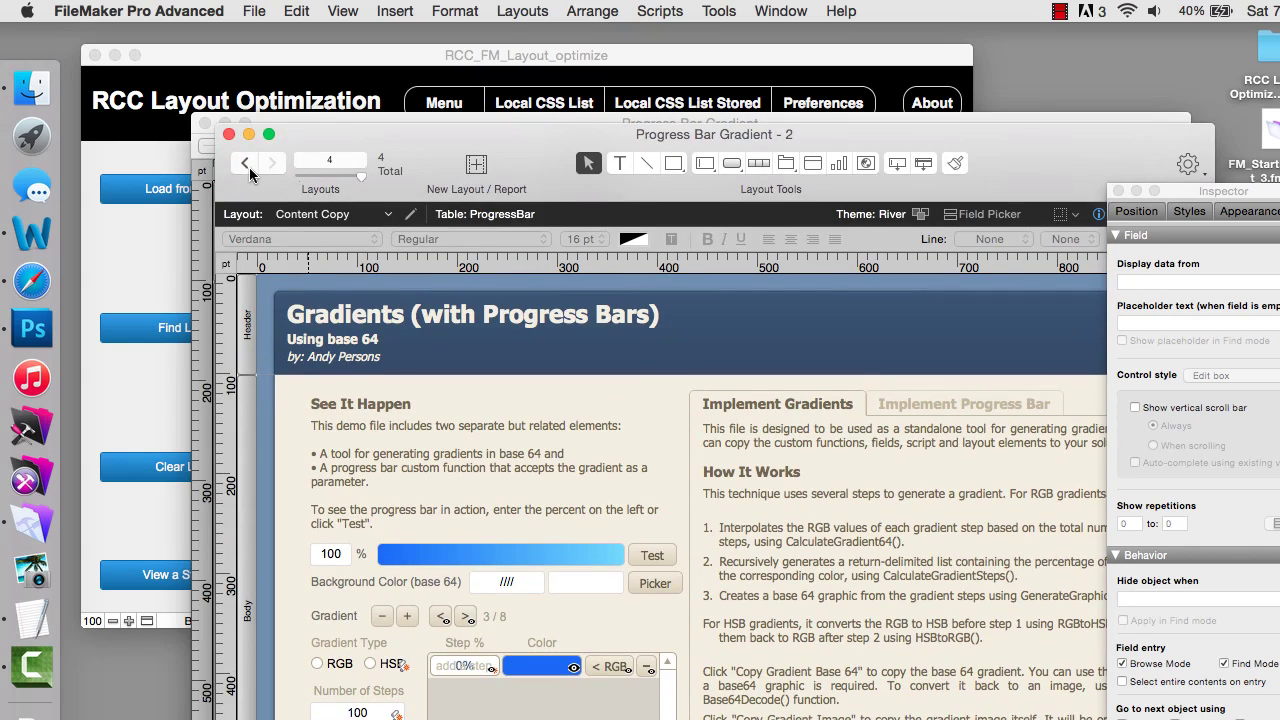
{"action": "left_click", "coordinate": [244, 162]}
{"action": "left_click_drag", "start_coordinate": [434, 127], "coordinate": [548, 90]}
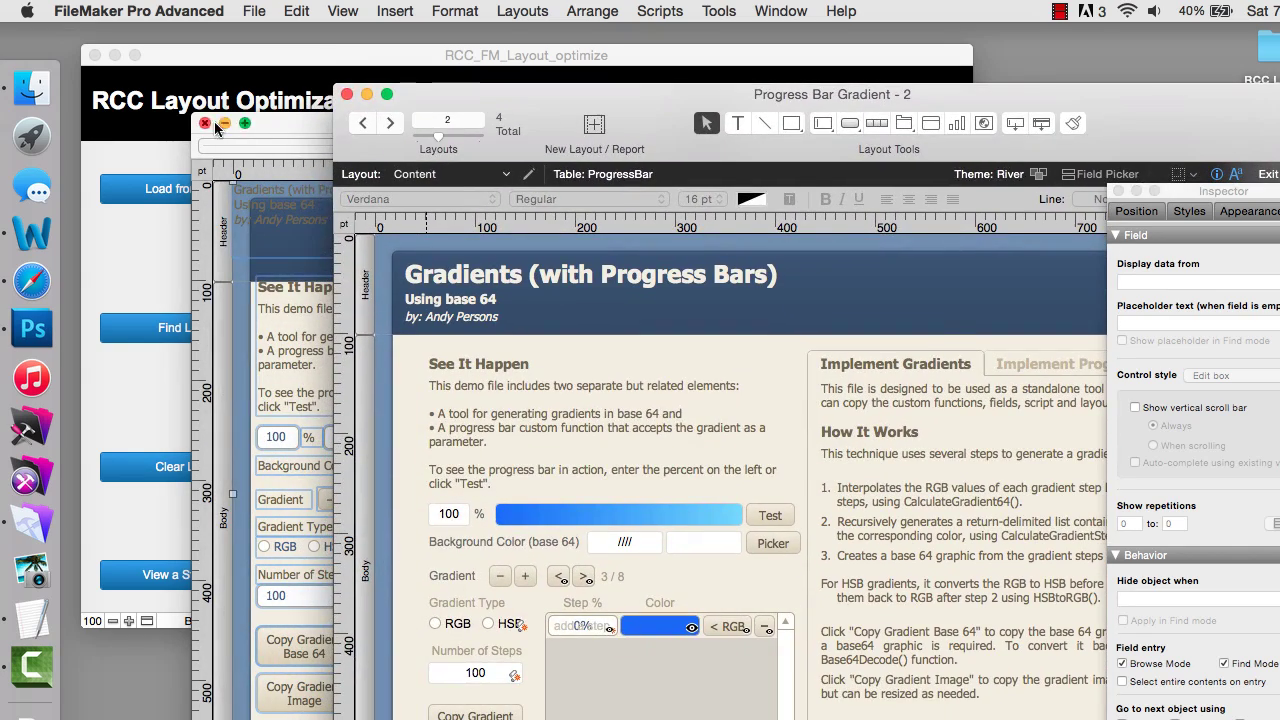
{"action": "left_click_drag", "start_coordinate": [317, 121], "coordinate": [180, 120]}
{"action": "scroll", "coordinate": [300, 400], "scroll_direction": "right", "scroll_amount": 2}
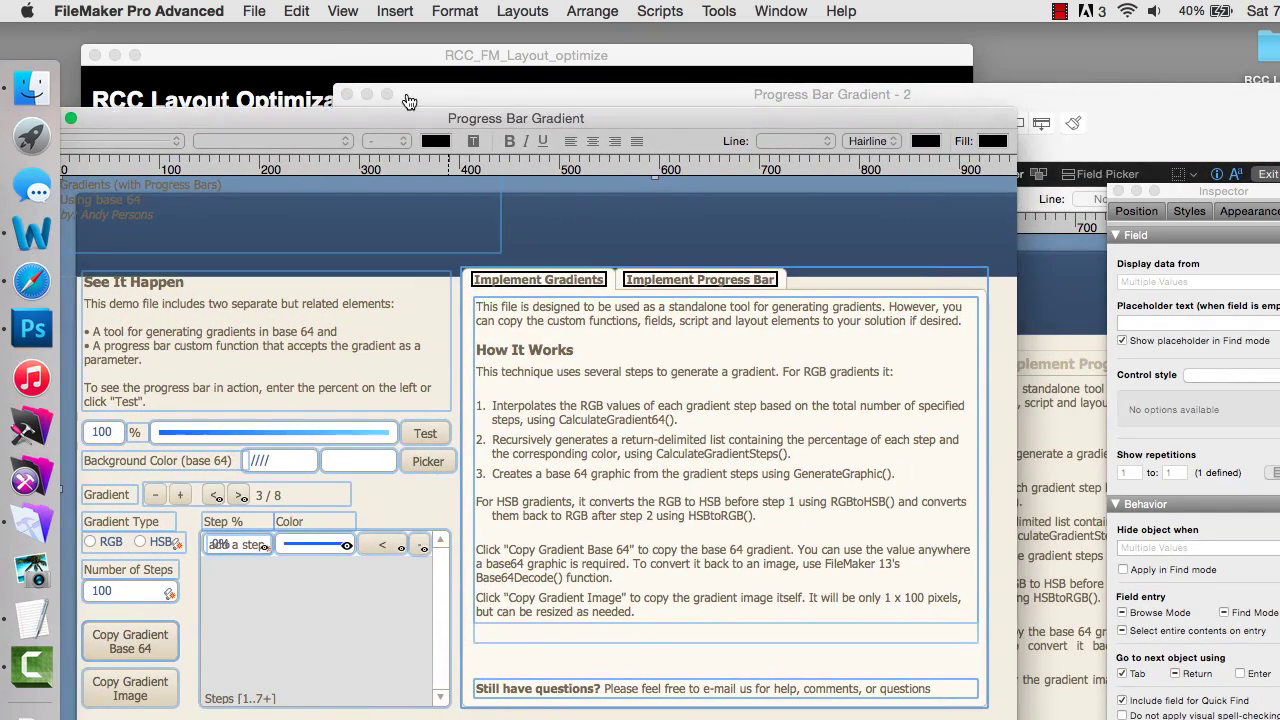
{"action": "left_click", "coordinate": [453, 98]}
{"action": "left_click_drag", "start_coordinate": [453, 98], "coordinate": [464, 62]}
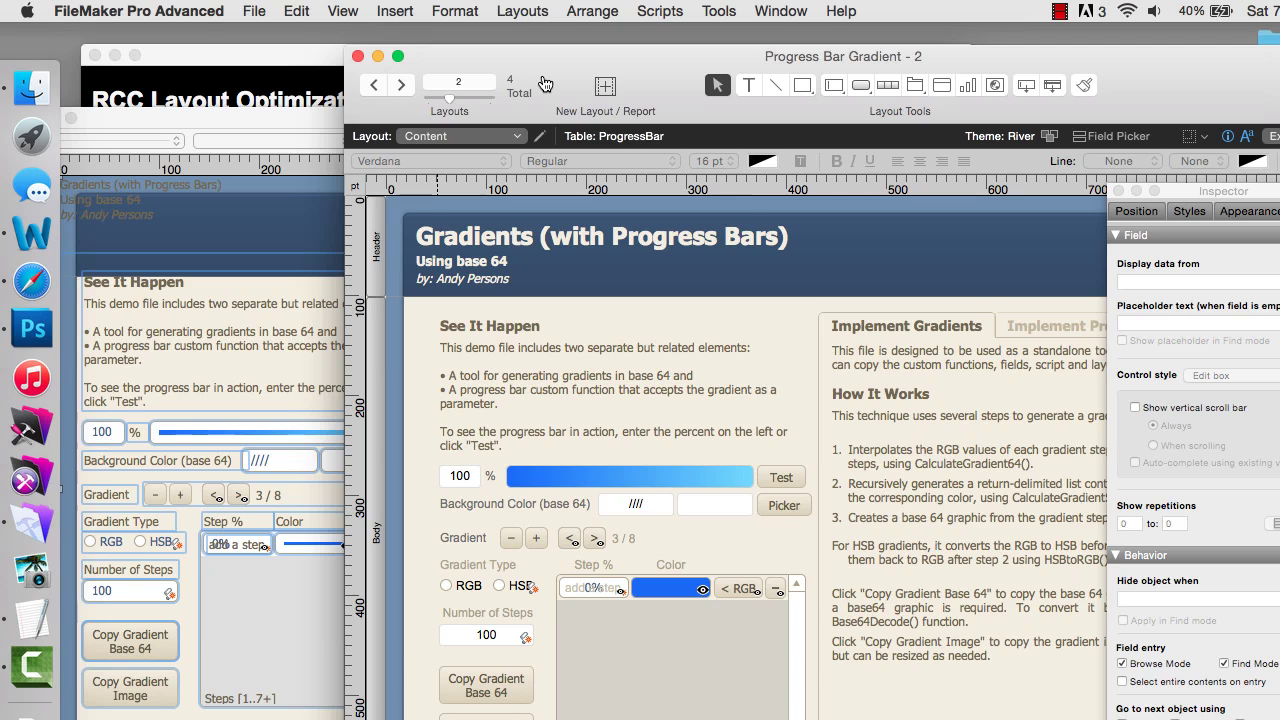
View the original Content layout with live records, then return that second window to layout editing.
{"action": "left_click", "coordinate": [1270, 136]}
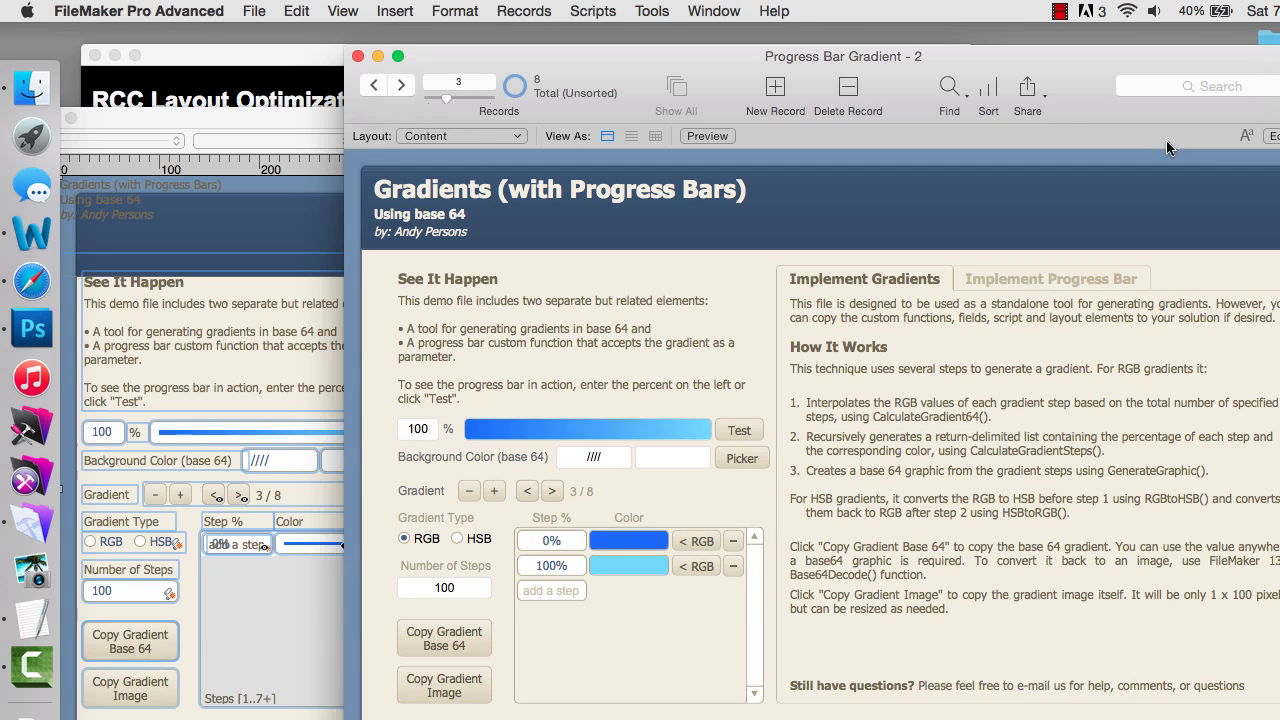
{"action": "left_click", "coordinate": [1270, 136]}
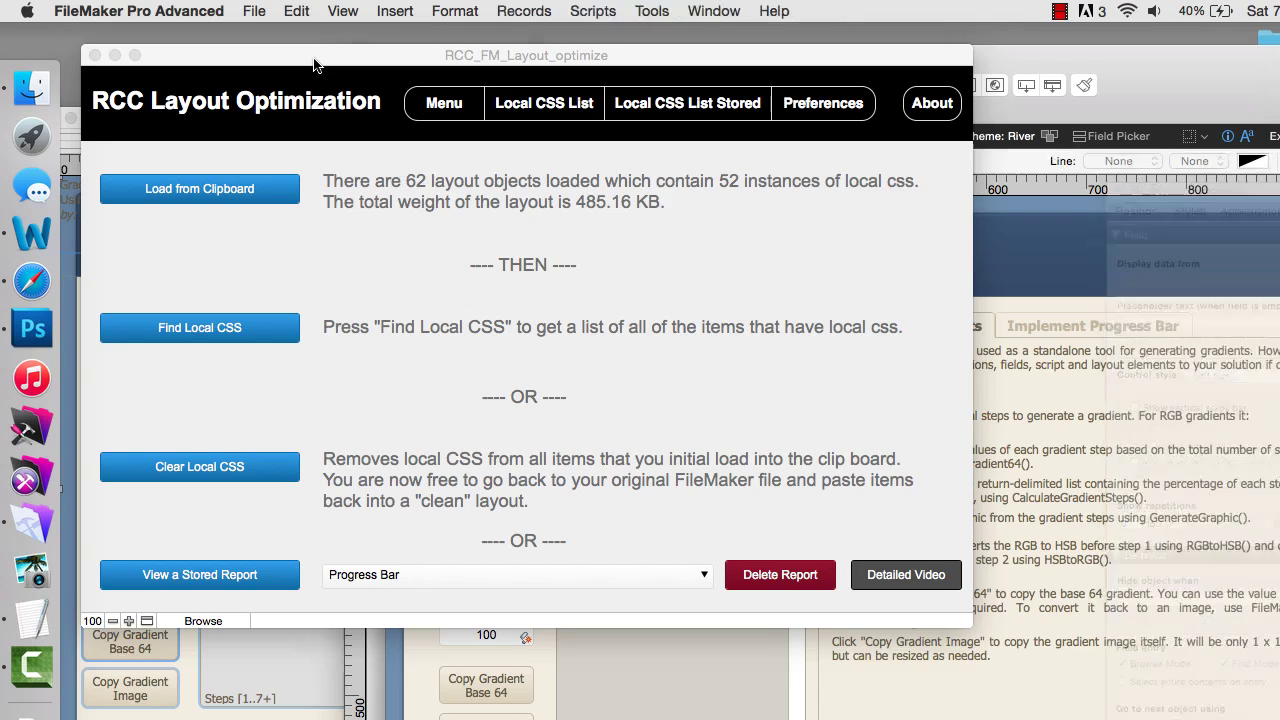
{"action": "left_click", "coordinate": [316, 65]}
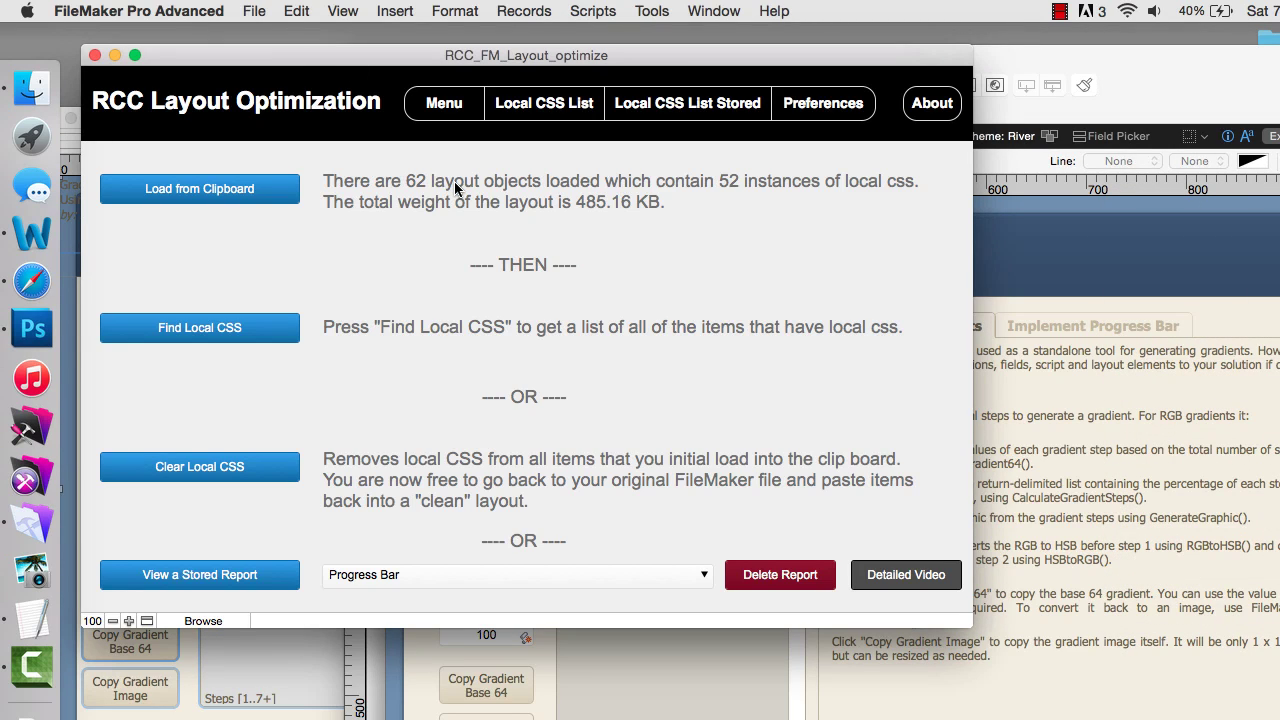